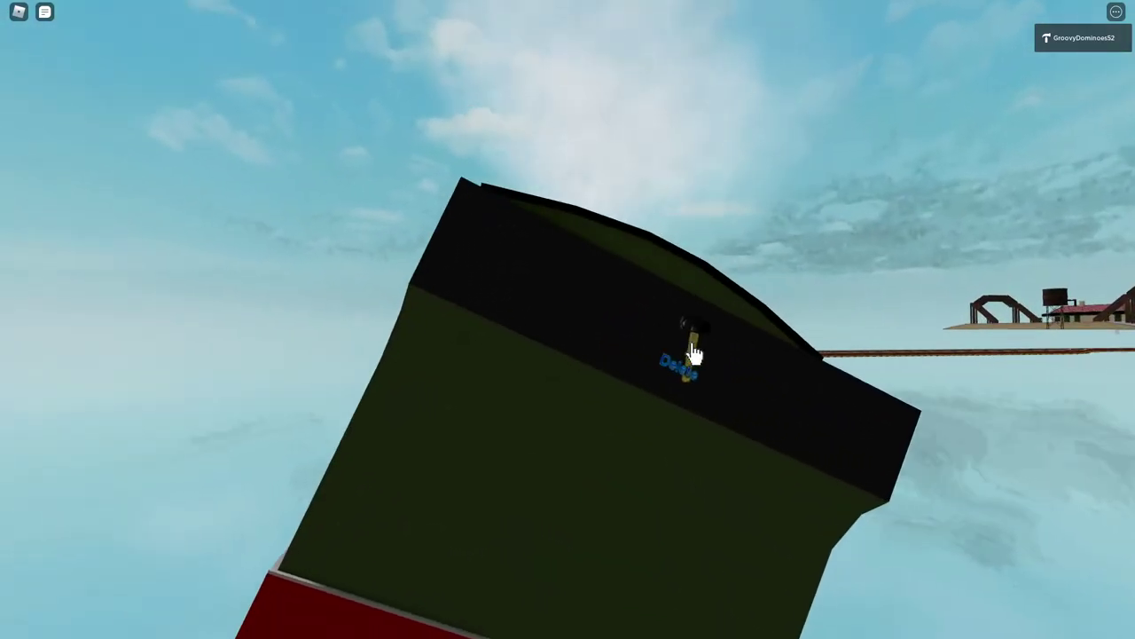
Leave the running Roblox experience and confirm leaving
key("Escape")
left_click(563, 518)
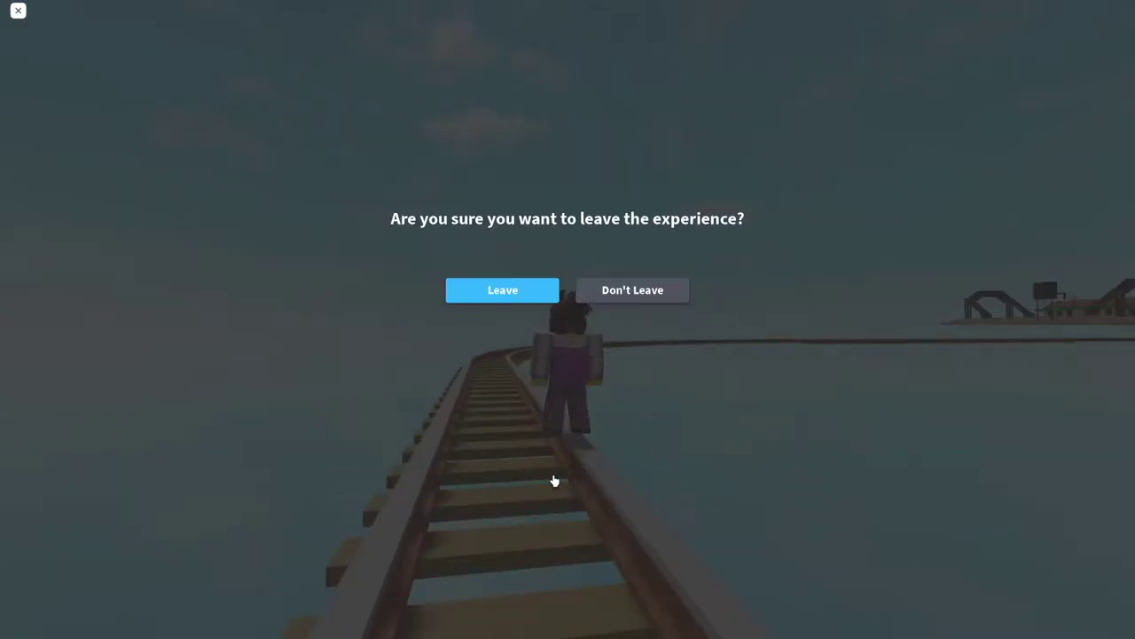
left_click(490, 294)
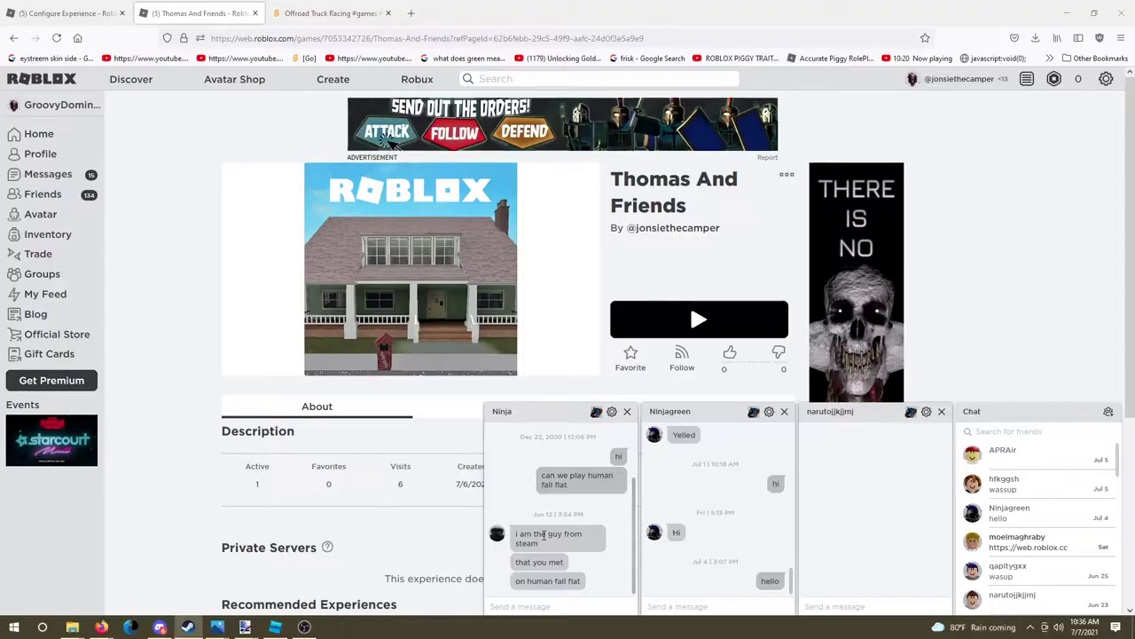
Switch to the ArrowFarCursor.png image in paint.net and save it as a PNG over the existing ArrowFarCursor.png in the KeyboardMouse folder
mouse_move(248, 630)
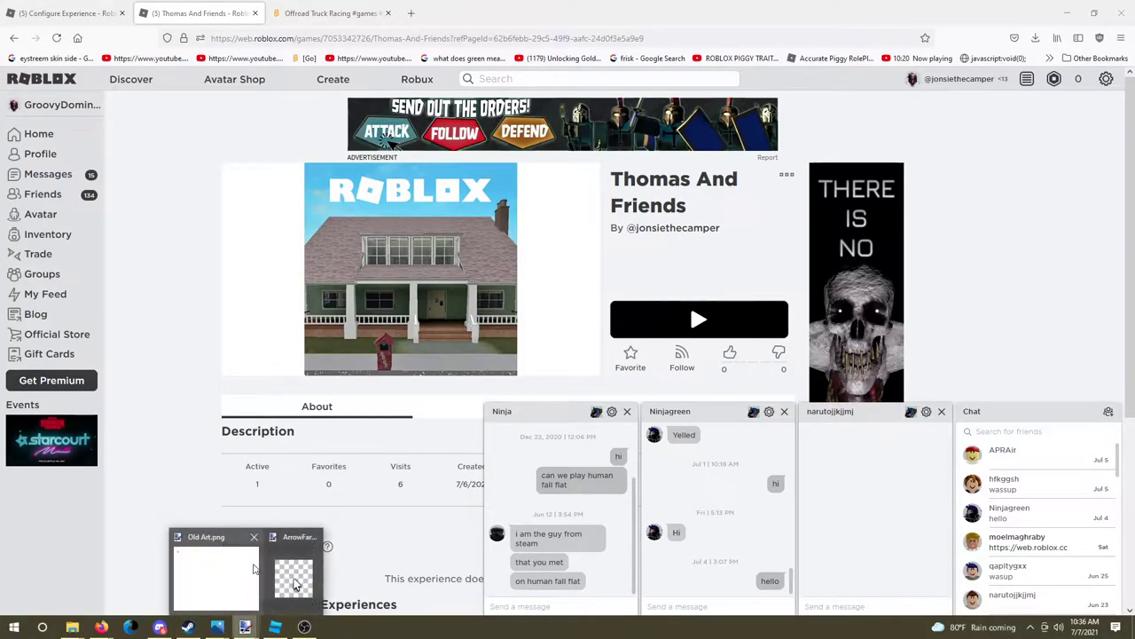
left_click(287, 567)
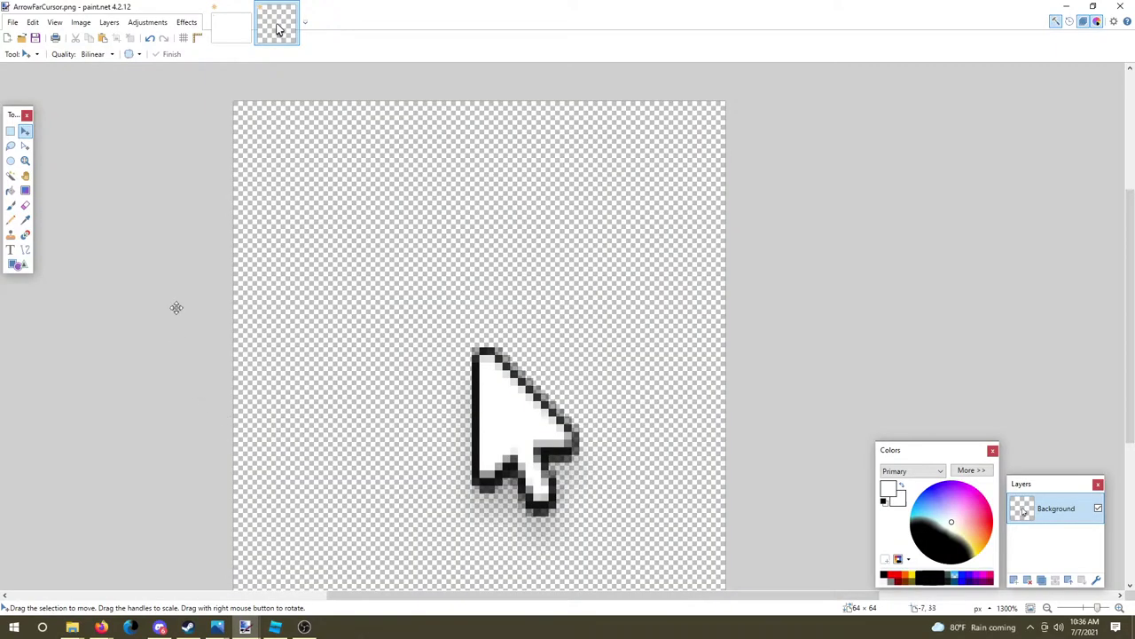
left_click(5, 13)
left_click(36, 57)
key("ctrl+a")
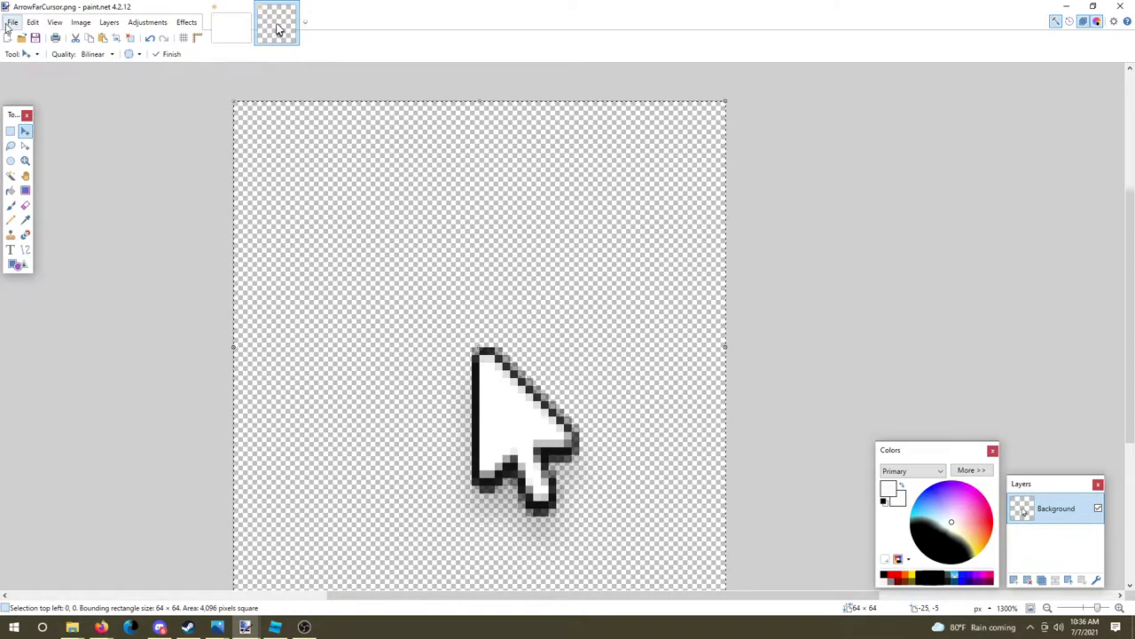
left_click(7, 24)
left_click(44, 113)
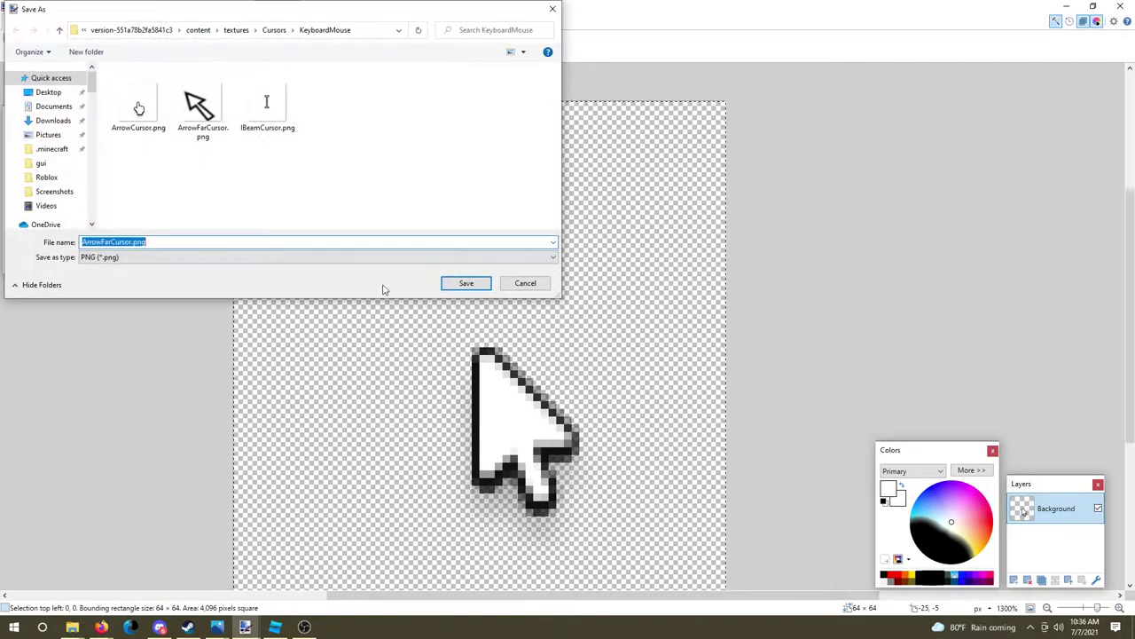
left_click(196, 125)
left_click(462, 283)
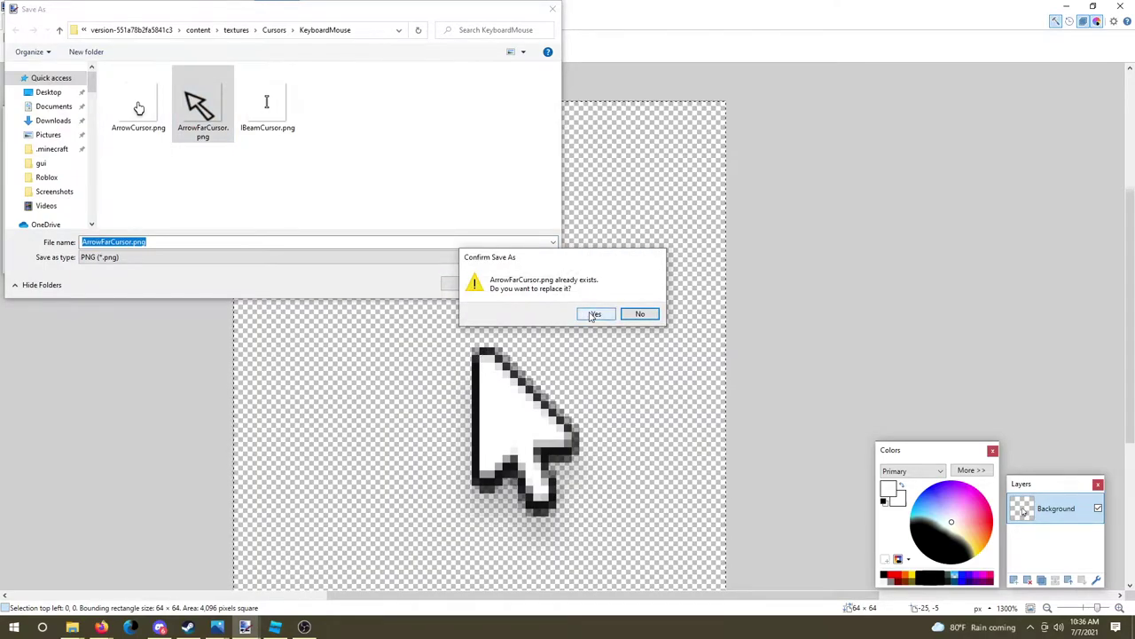
left_click(593, 315)
left_click(662, 408)
Minimize paint.net, the browser, and the Roblox and KeyboardMouse folder windows to reach the desktop
left_click(1065, 6)
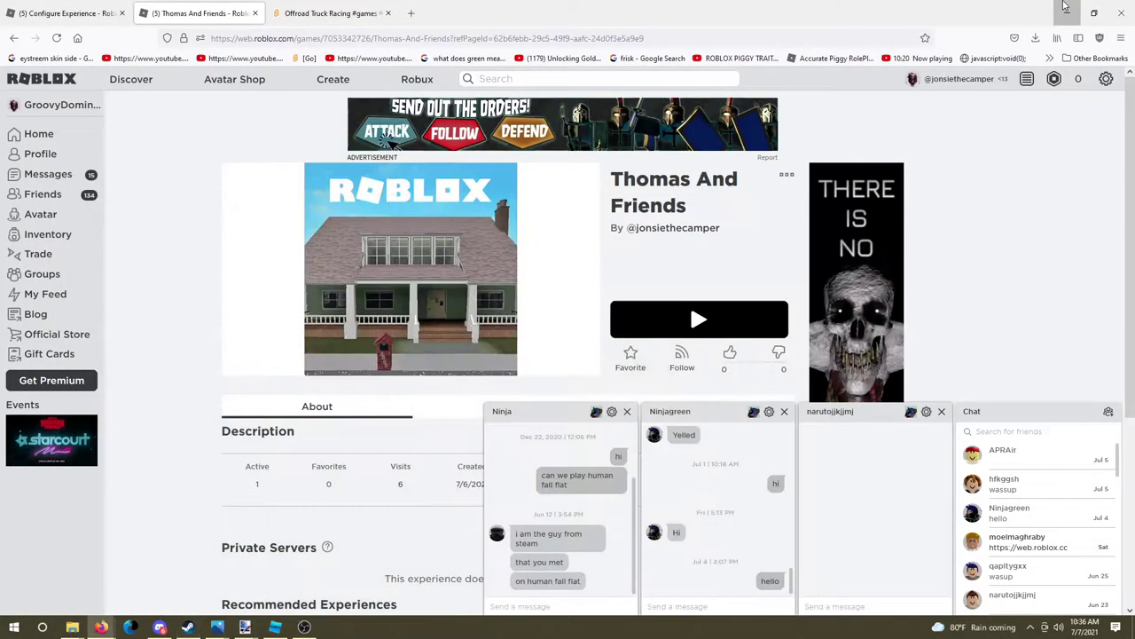
left_click(1065, 8)
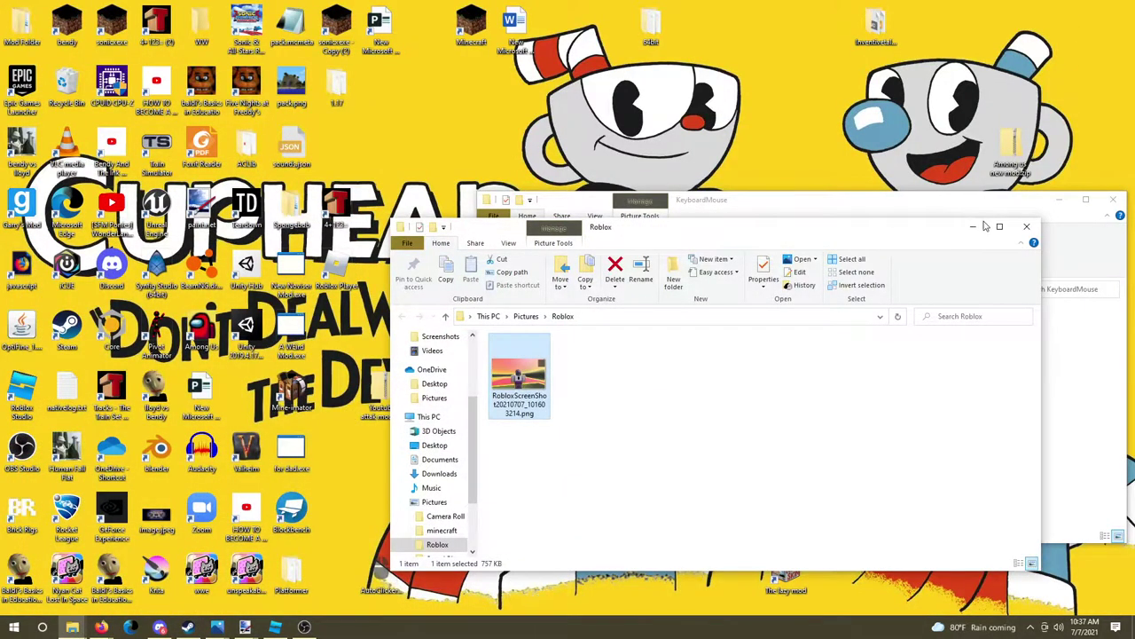
left_click(973, 227)
left_click(1059, 198)
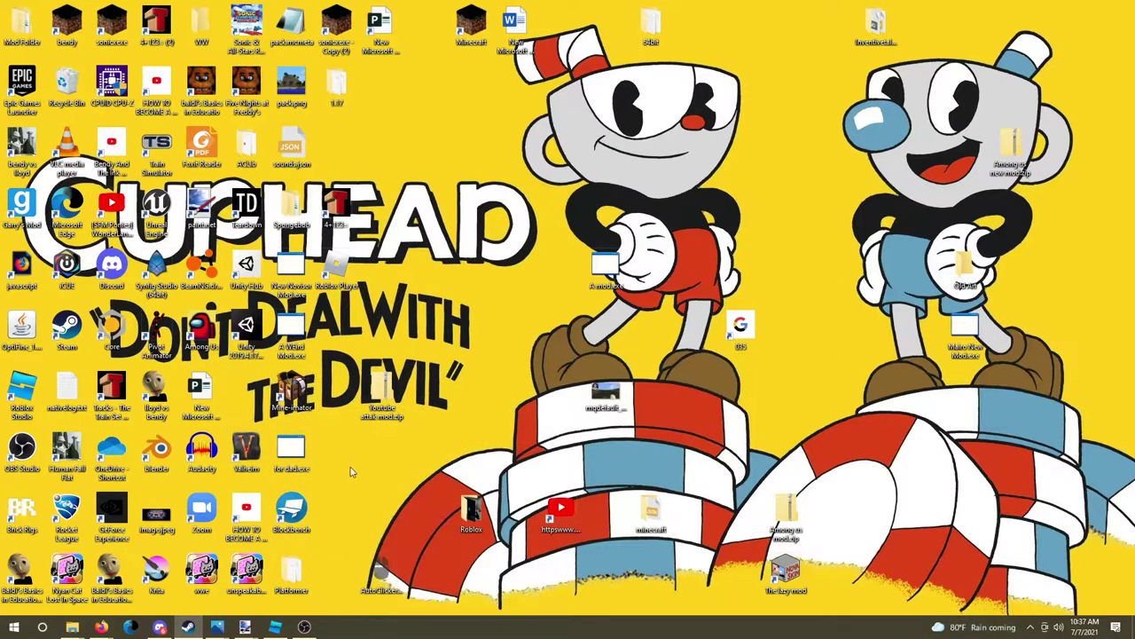
Try to reach the Roblox Player install folder by searching Windows for "roblox" and opening the found shortcut's file location
right_click(338, 278)
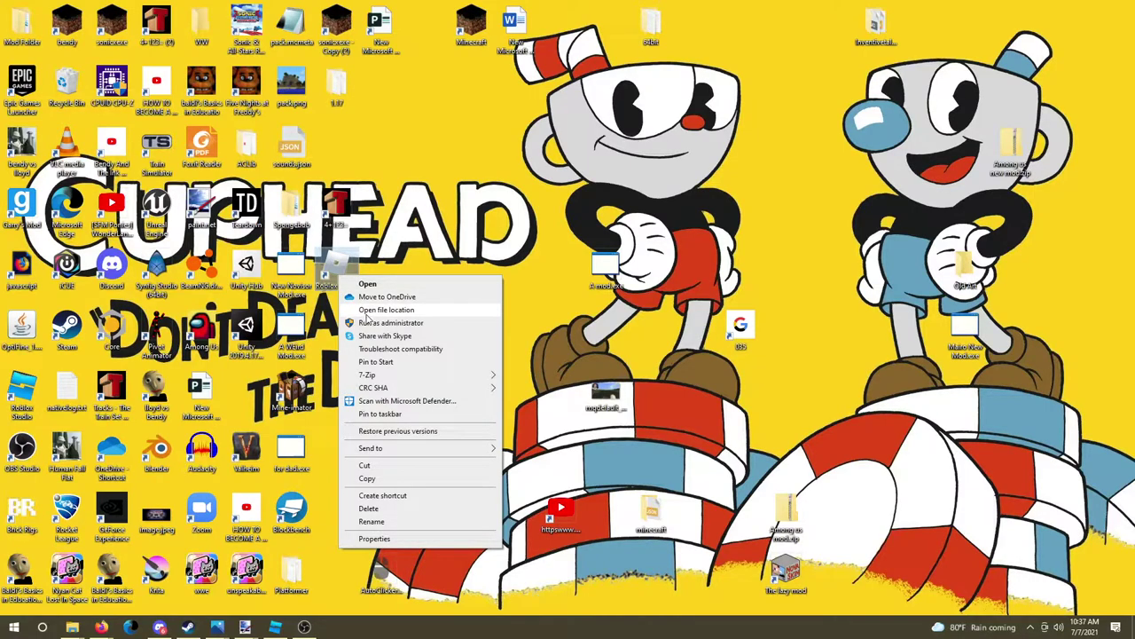
left_click(789, 608)
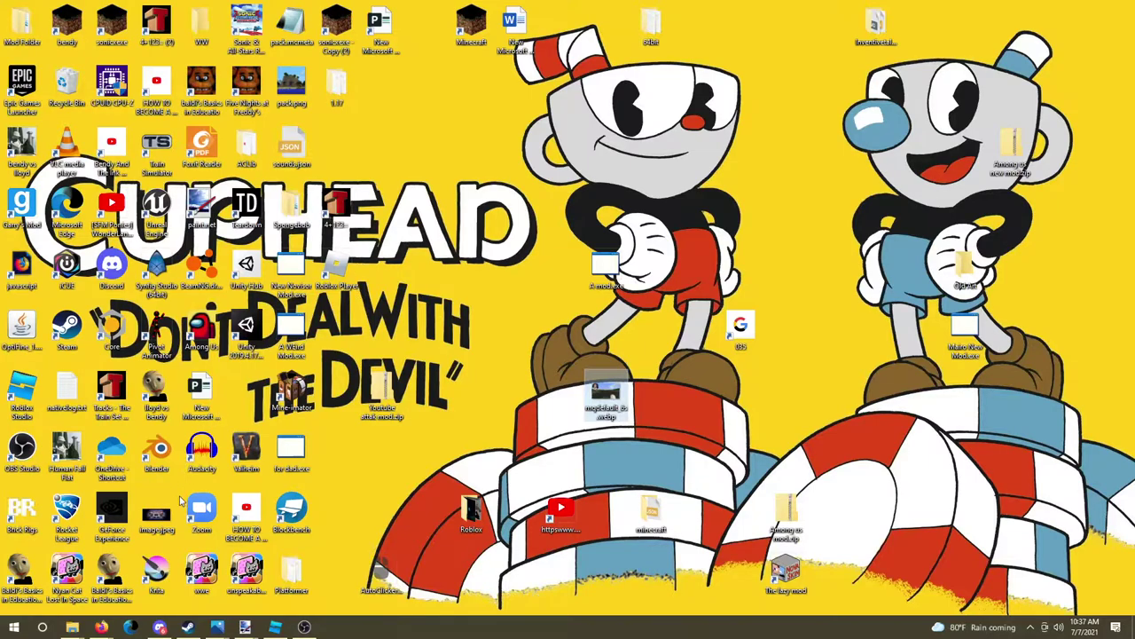
left_click(12, 627)
type("ro")
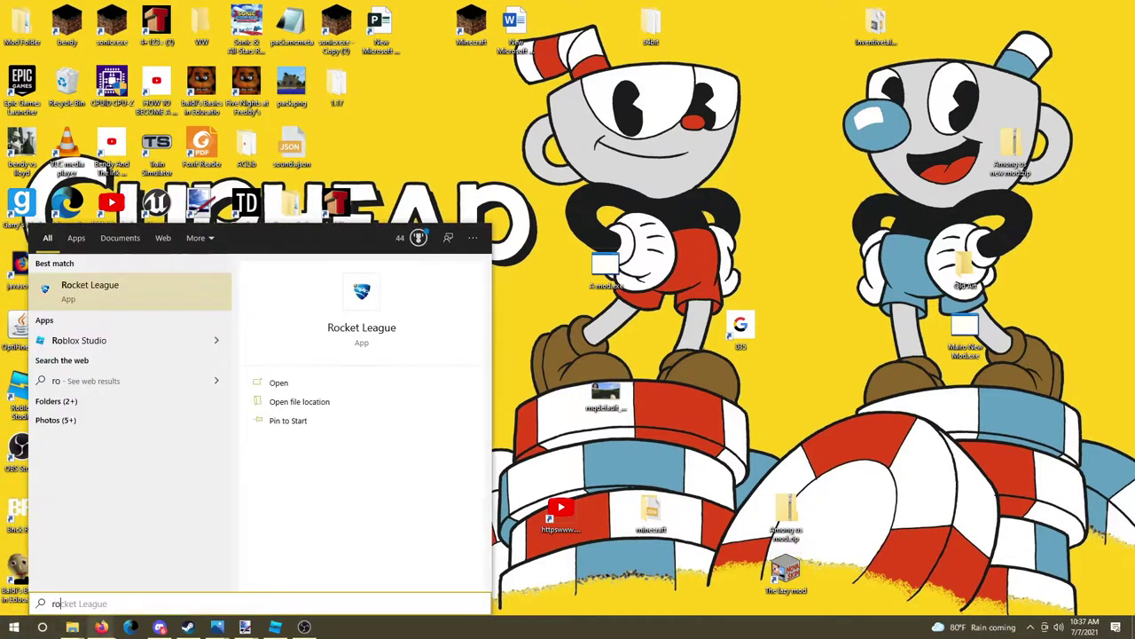
type("blox")
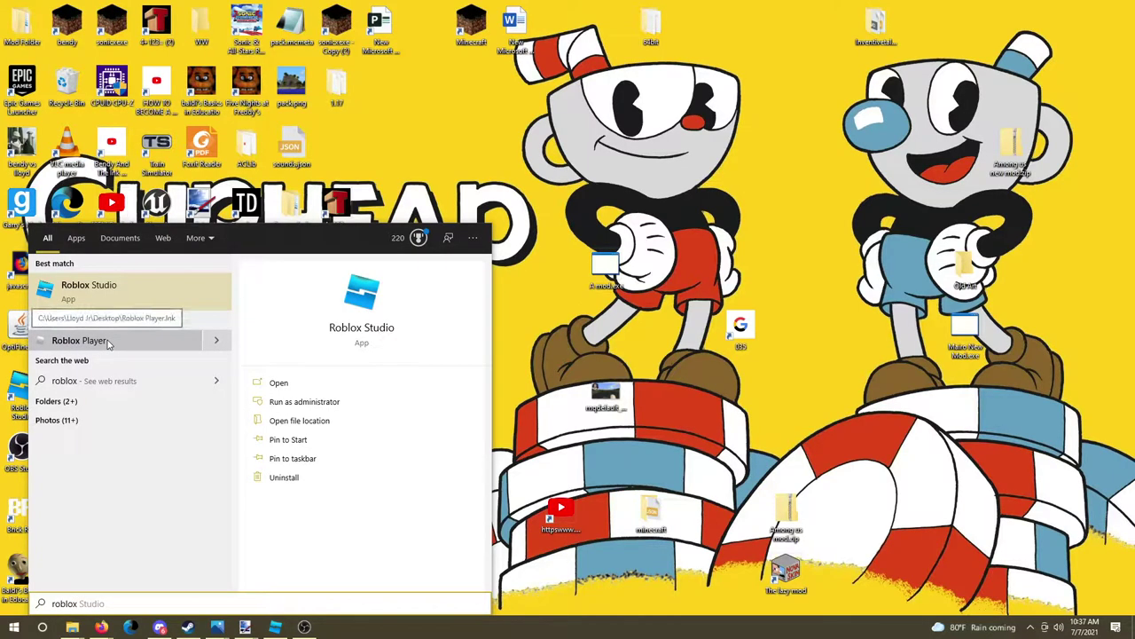
right_click(109, 342)
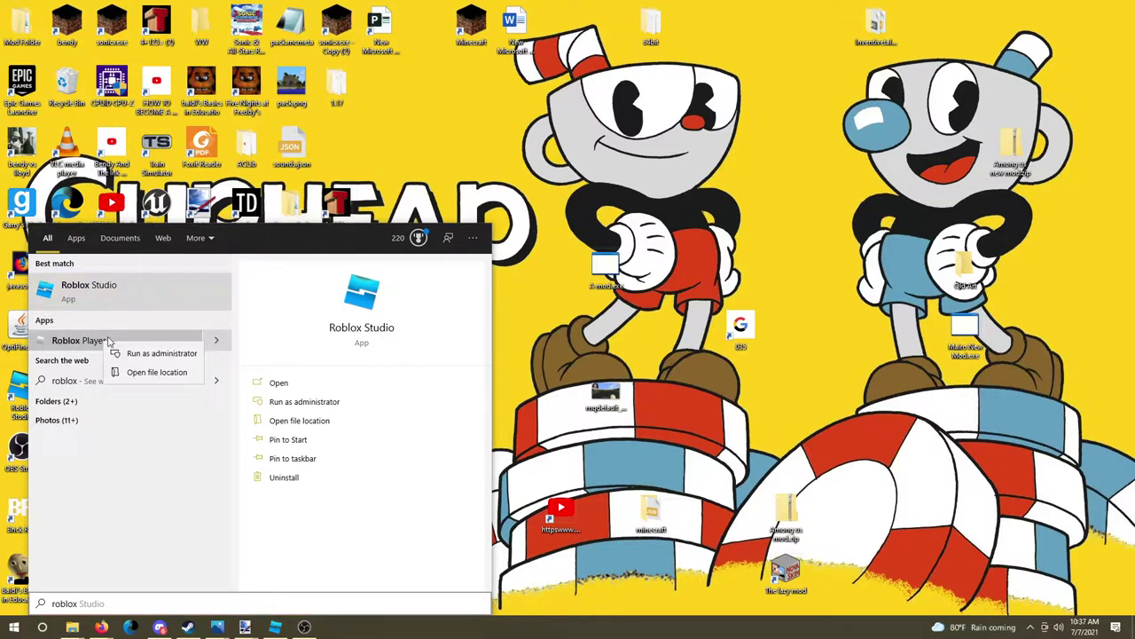
left_click(142, 372)
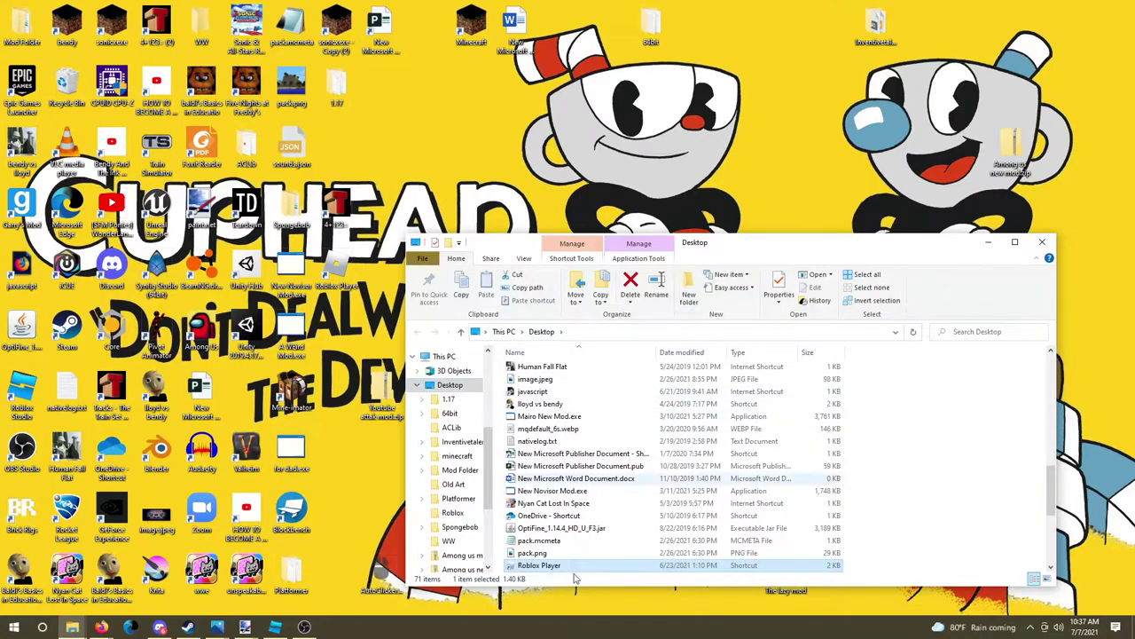
scroll(609, 555, "down", 1)
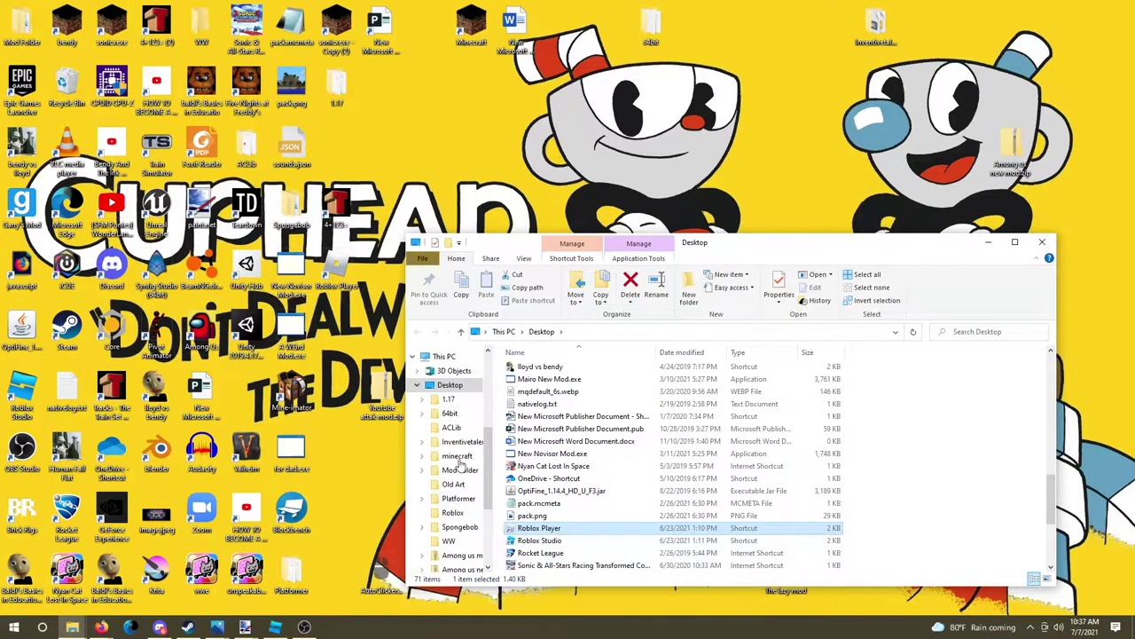
mouse_move(570, 529)
left_mouse_down()
mouse_move(459, 483)
mouse_move(326, 514)
mouse_move(557, 527)
left_mouse_up()
left_click(988, 242)
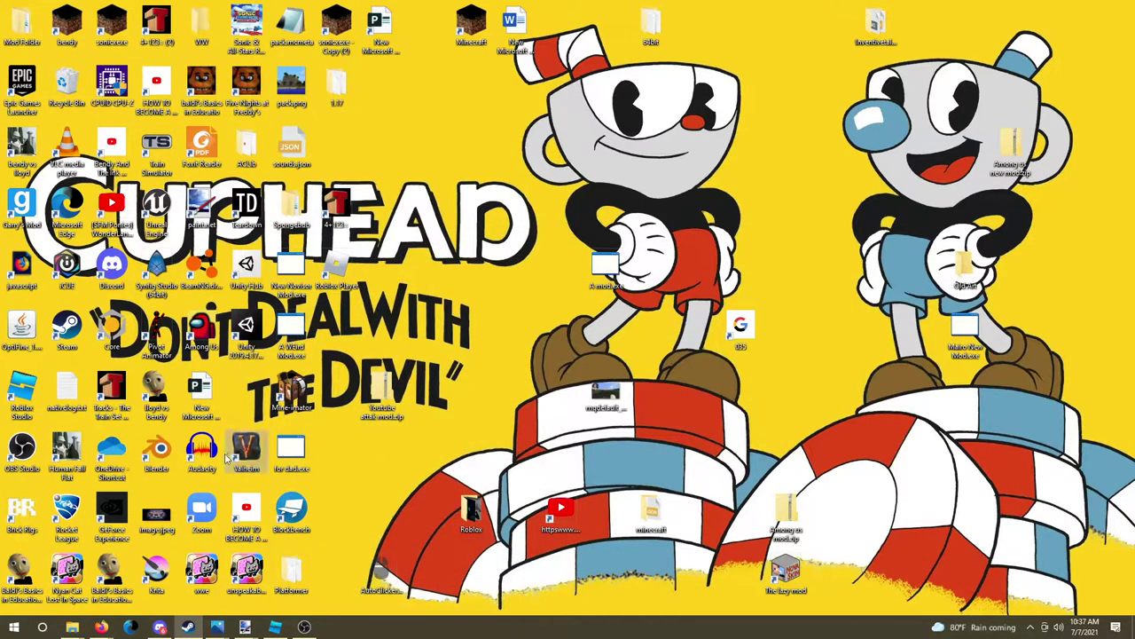
Move the Roblox Player shortcut to the desktop spot beside A mod.exe and open its file location
left_click_drag(335, 266, 655, 285)
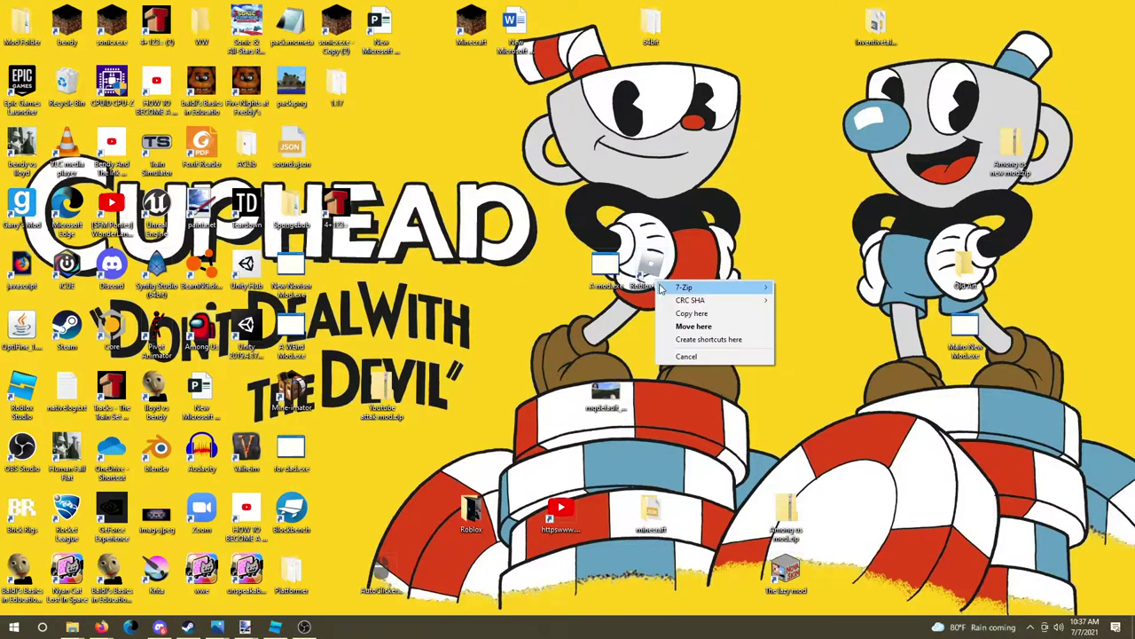
right_click(653, 268)
left_click(694, 302)
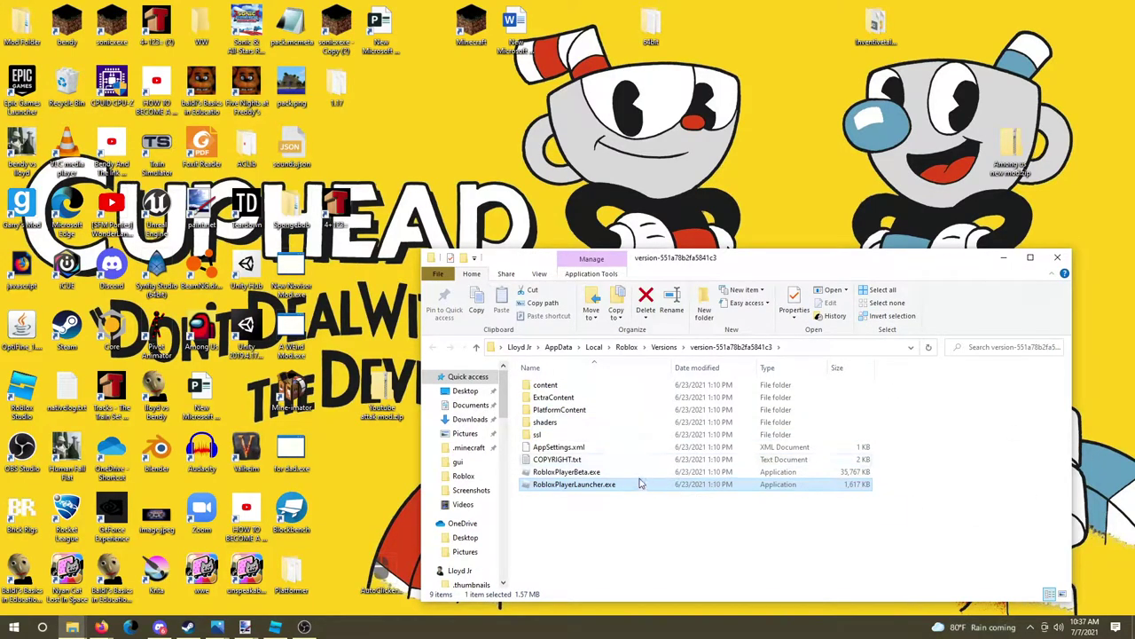
Open the textures folder inside the Roblox version's content folder
left_click(563, 386)
double_click(555, 387)
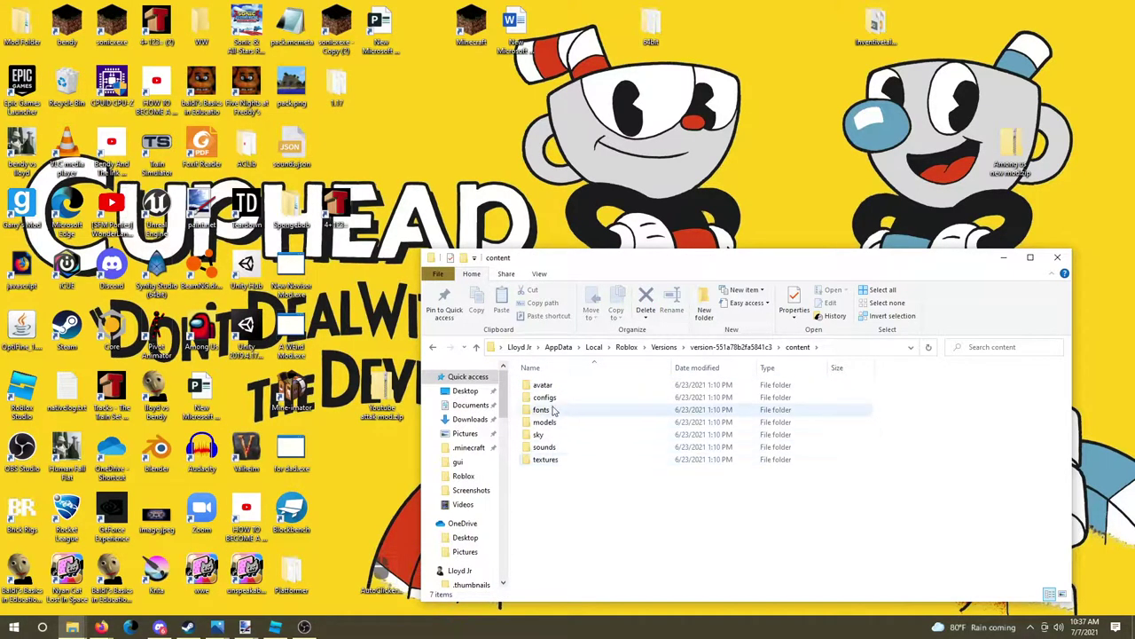
double_click(545, 460)
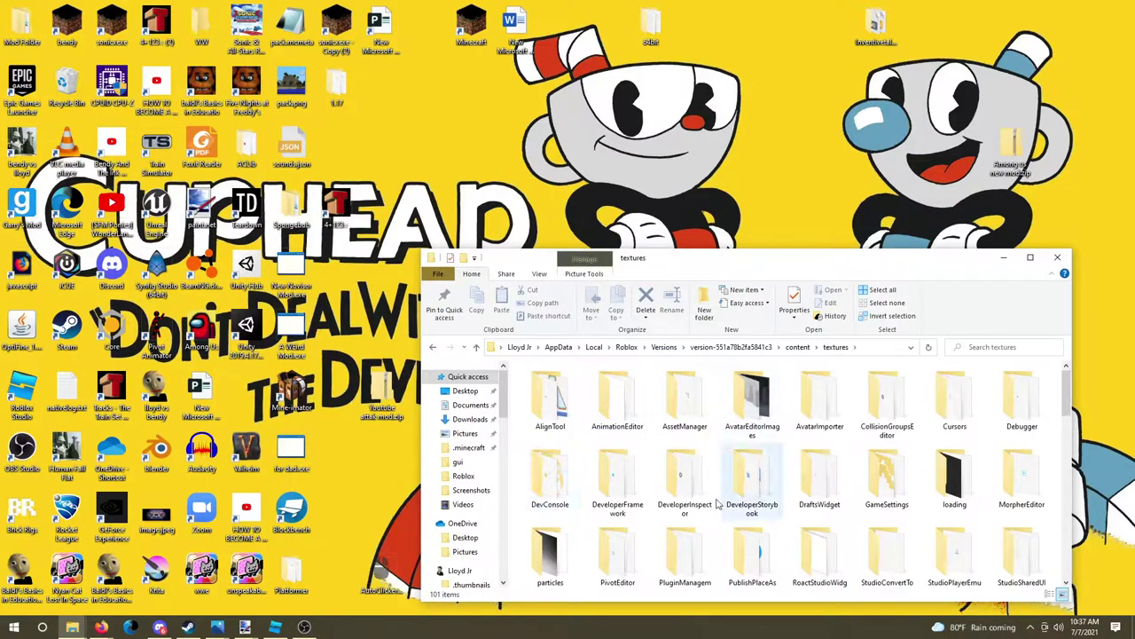
Browse the textures folder, search it for "cursor", and open the KeyboardMouse folder inside Cursors
scroll(700, 519, "down", 6)
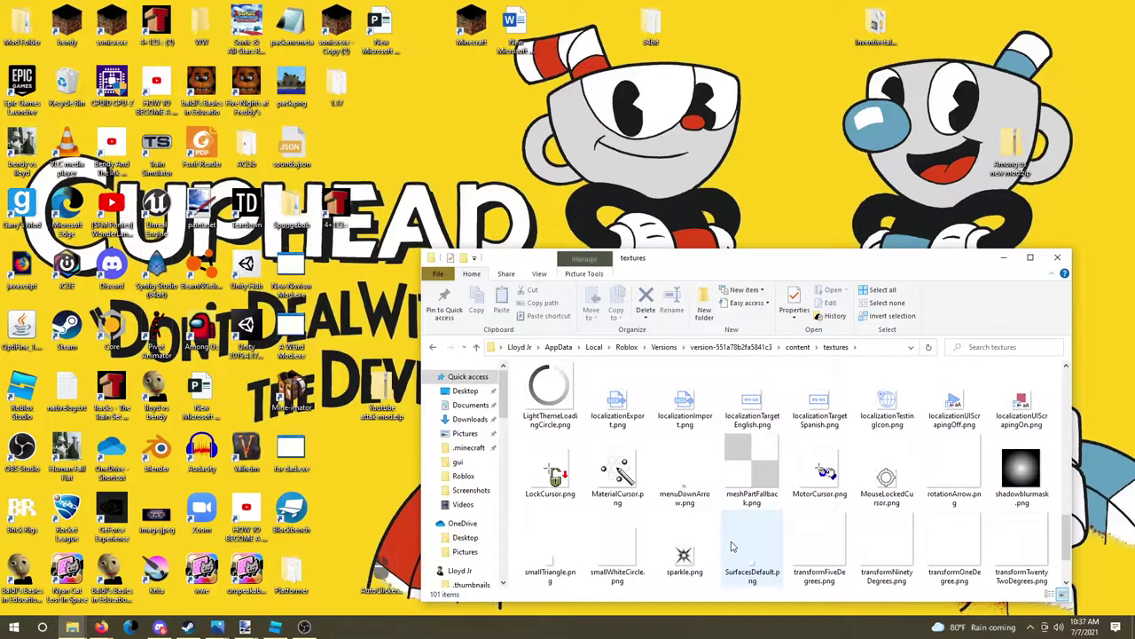
scroll(744, 543, "down", 5)
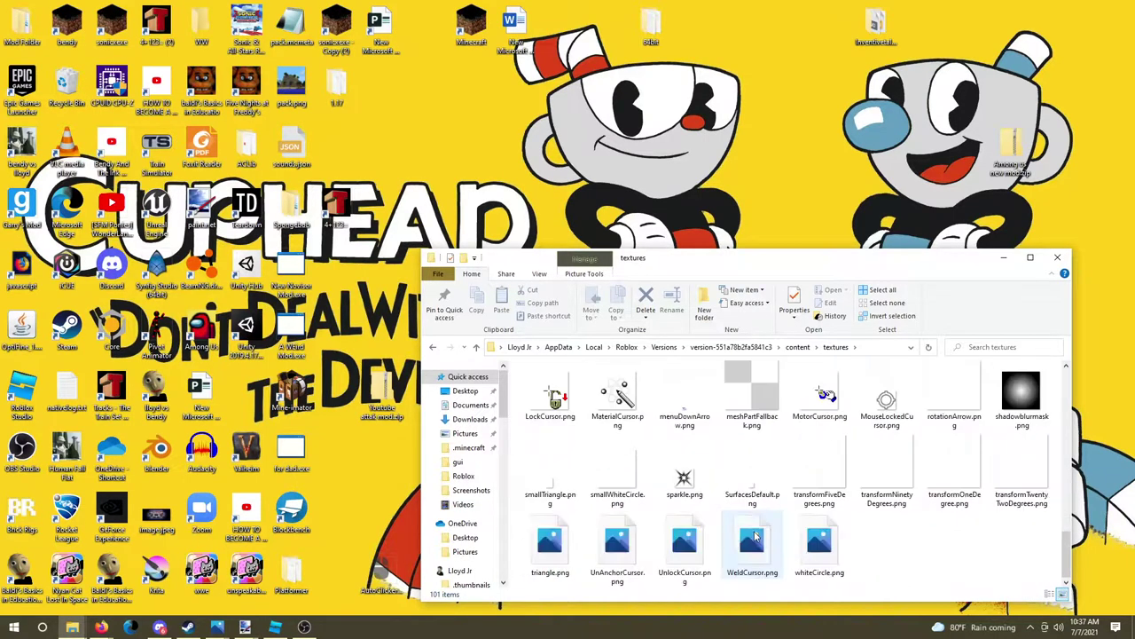
scroll(794, 506, "up", 10)
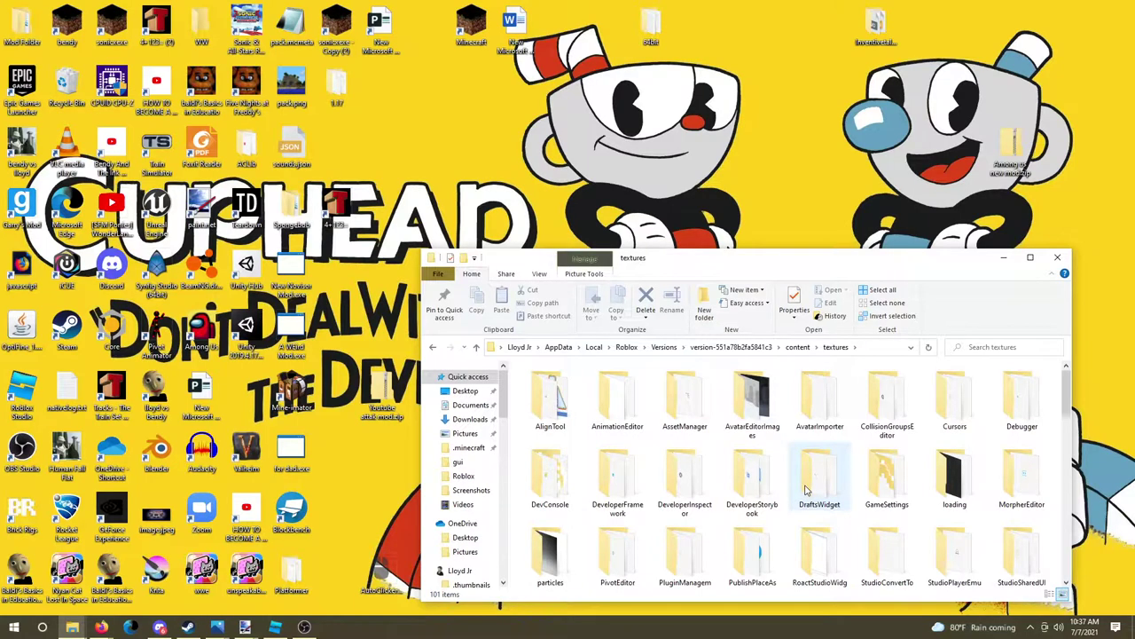
scroll(805, 489, "down", 5)
scroll(805, 495, "up", 3)
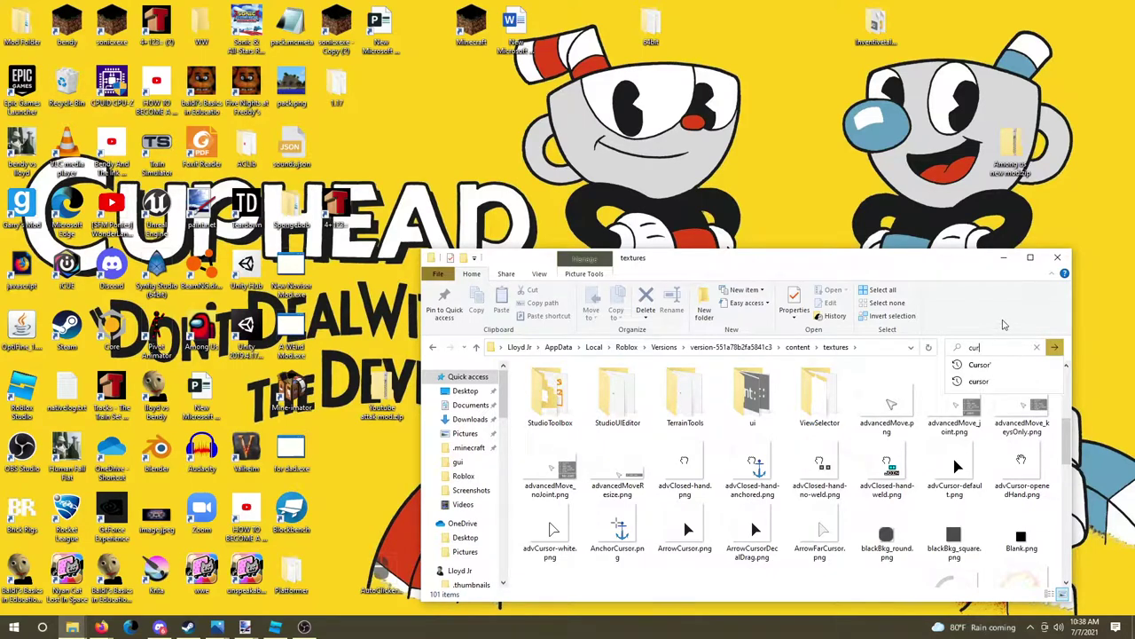
left_click(978, 381)
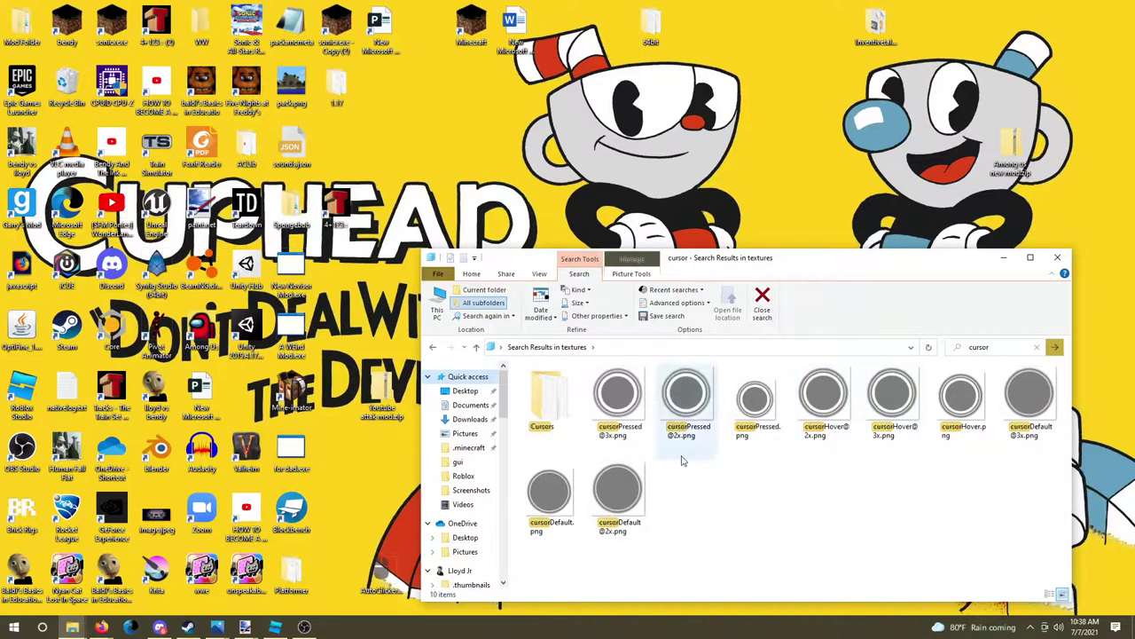
double_click(549, 401)
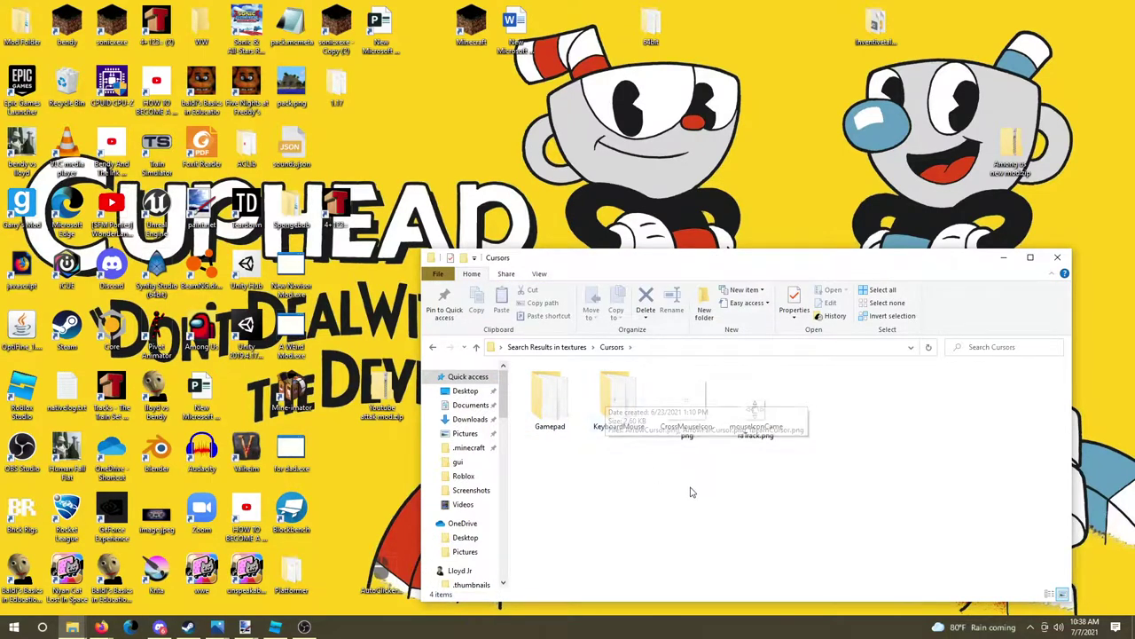
double_click(624, 390)
left_click_drag(765, 400, 554, 487)
left_click(555, 487)
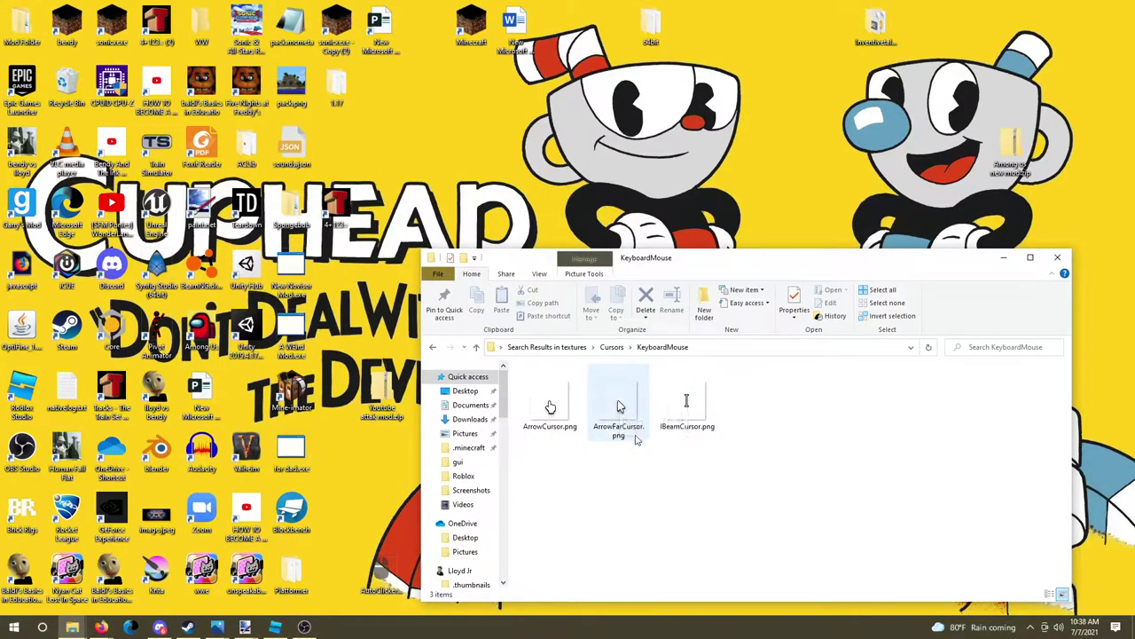
Go back to the content folder and open its avatar folder
key("alt+Left")
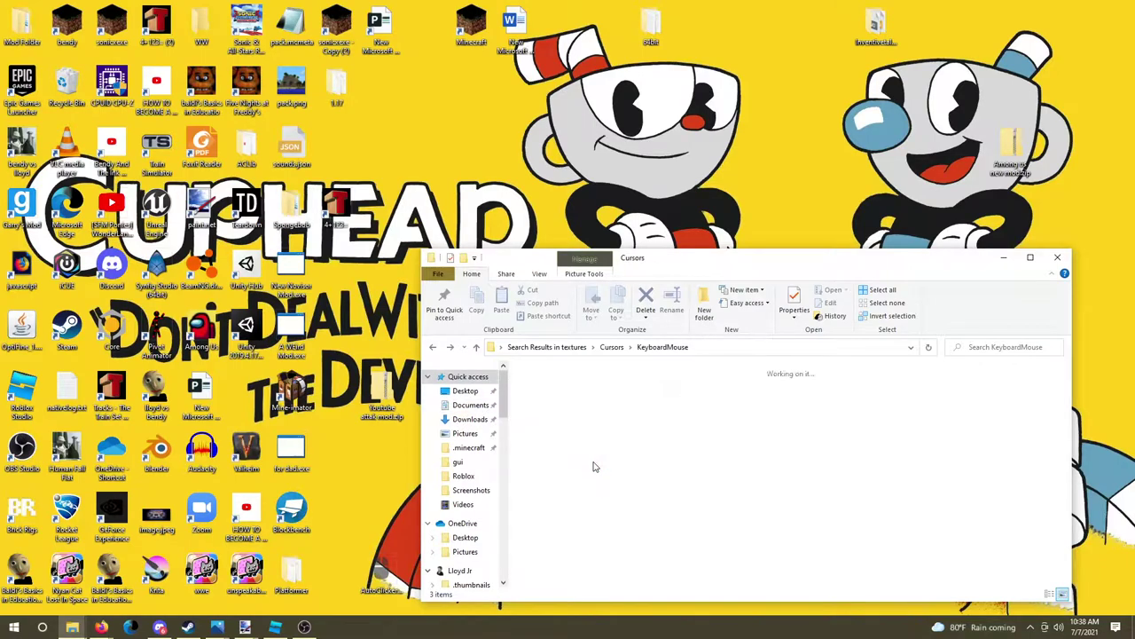
key("alt+Left")
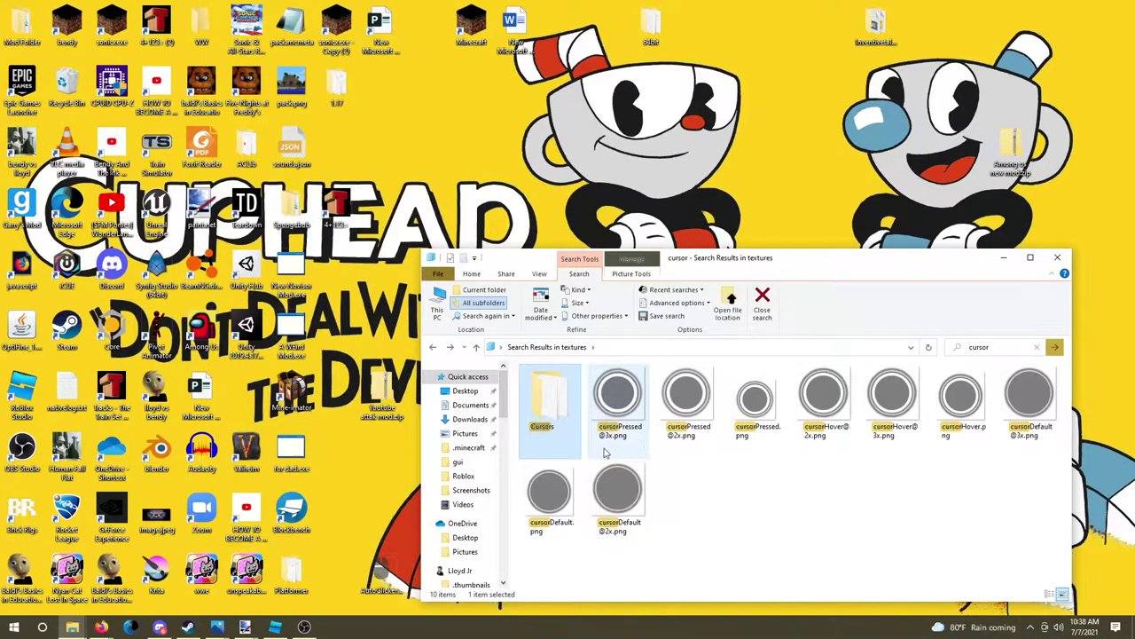
key("alt+Left")
key("alt+Left")
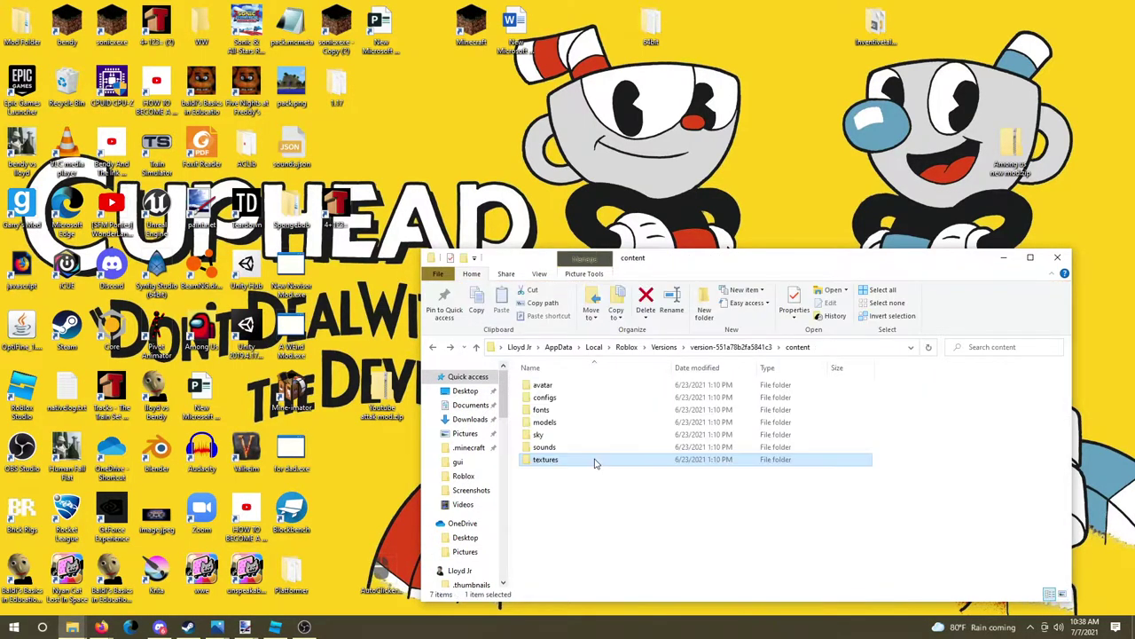
double_click(568, 387)
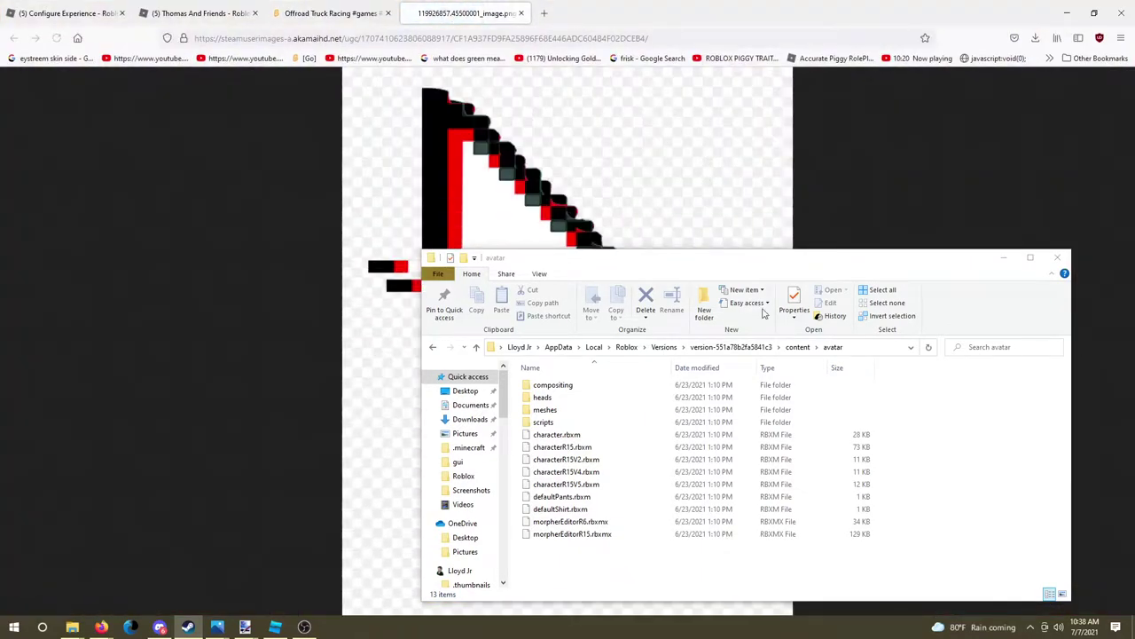
Switch to the browser and copy the red, black and white glitch arrow image
left_click(524, 149)
right_click(525, 149)
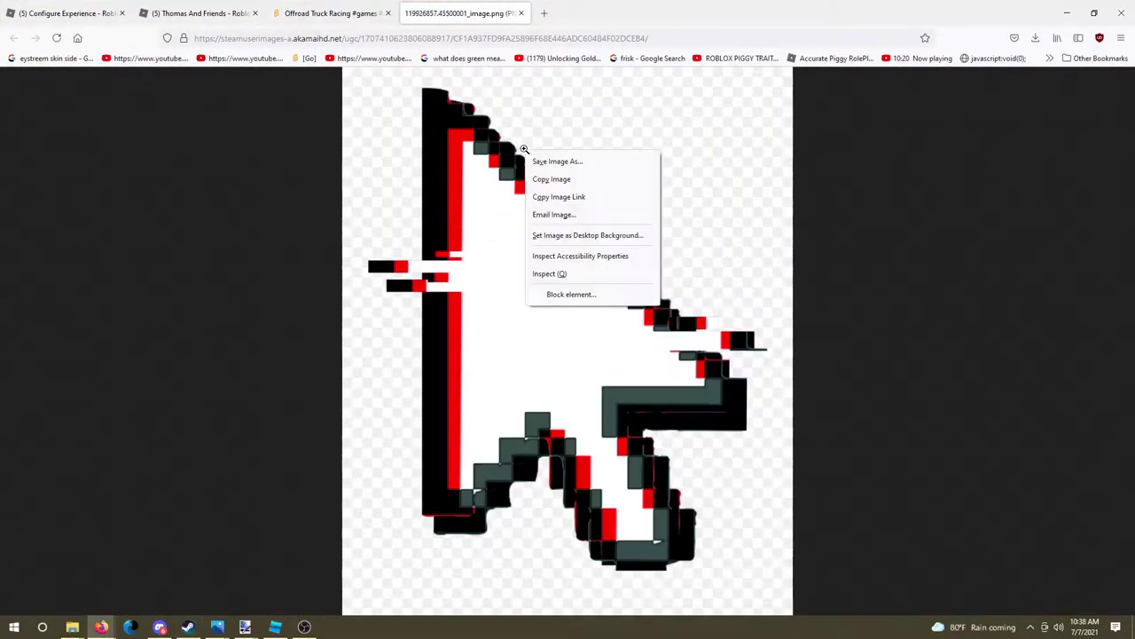
left_click(561, 183)
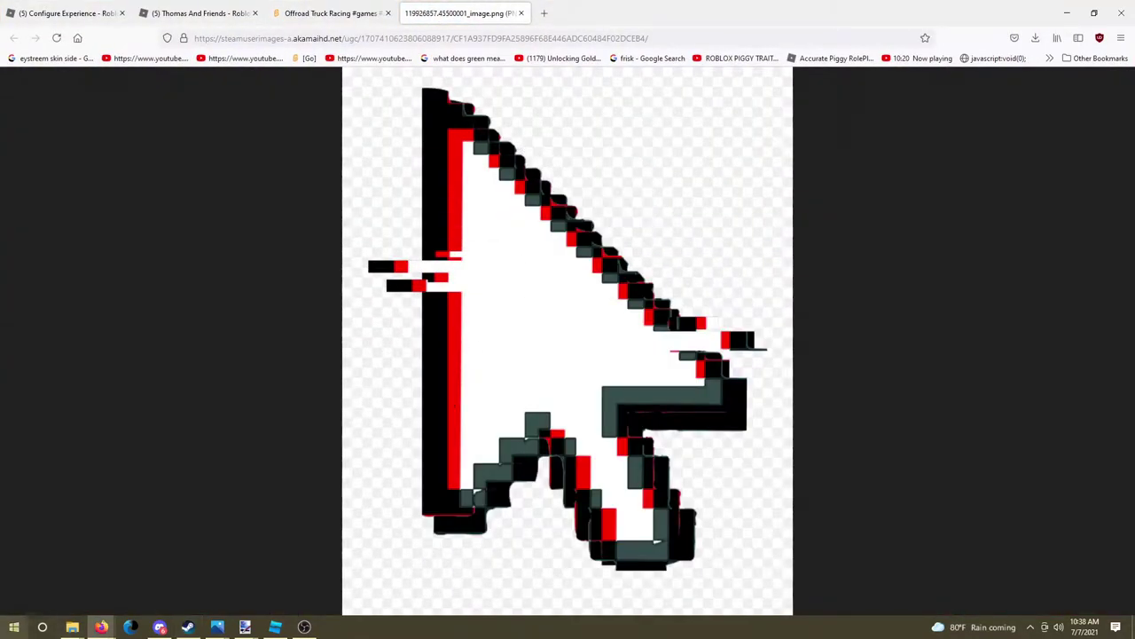
Switch to paint.net, where ArrowFarCursor.png is open, and add a new layer above the Background layer
key("super")
type("p")
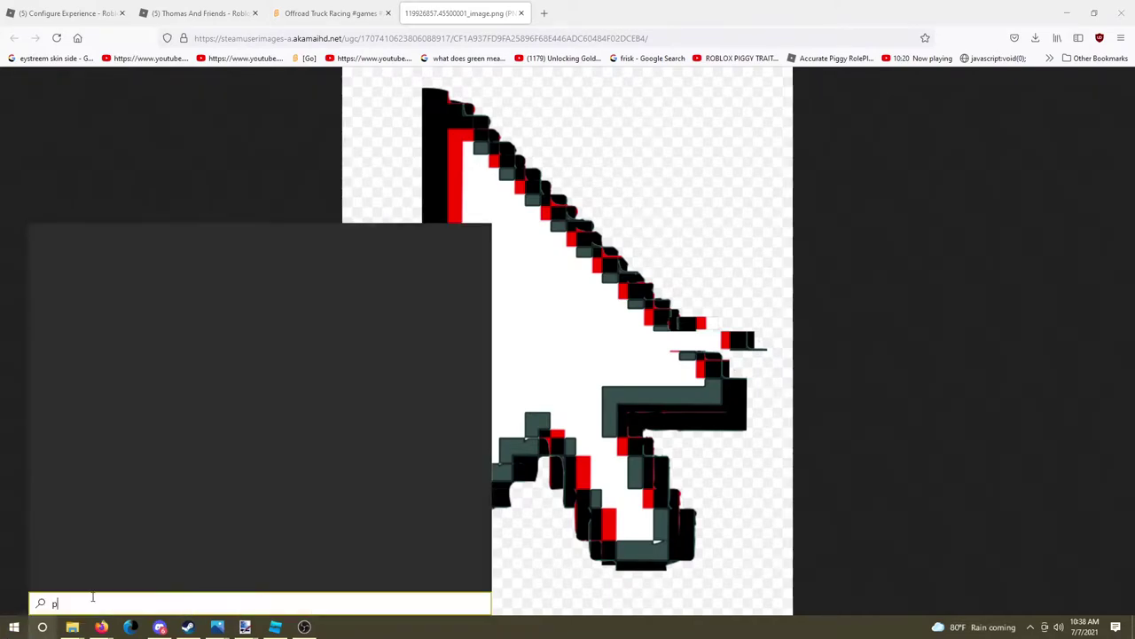
key("Return")
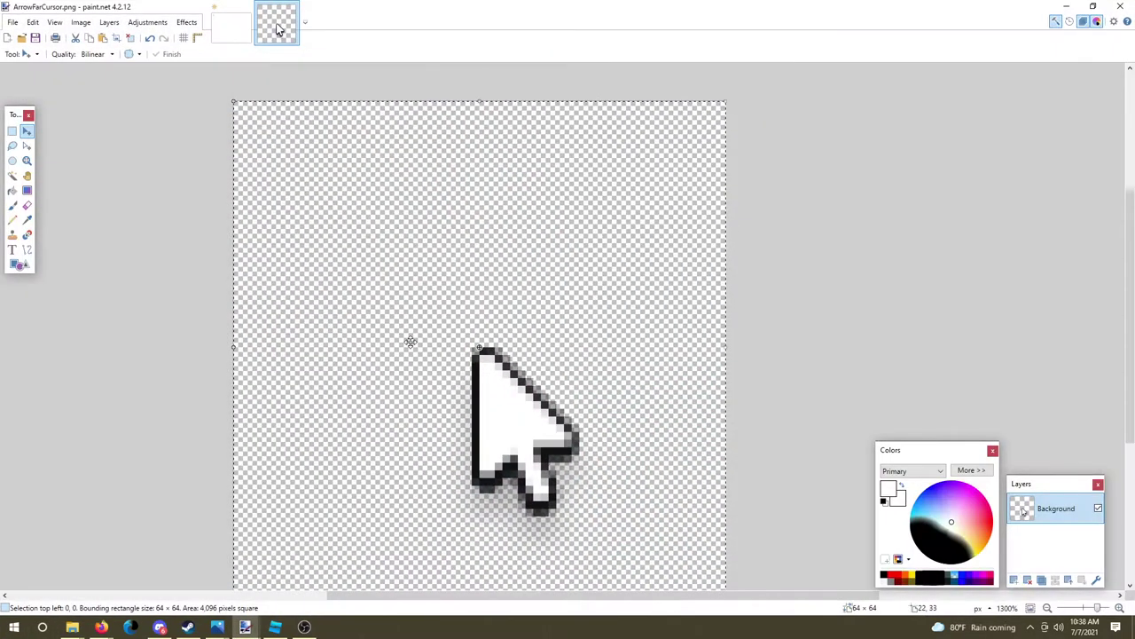
scroll(372, 342, "down", 2)
scroll(309, 266, "up", 3)
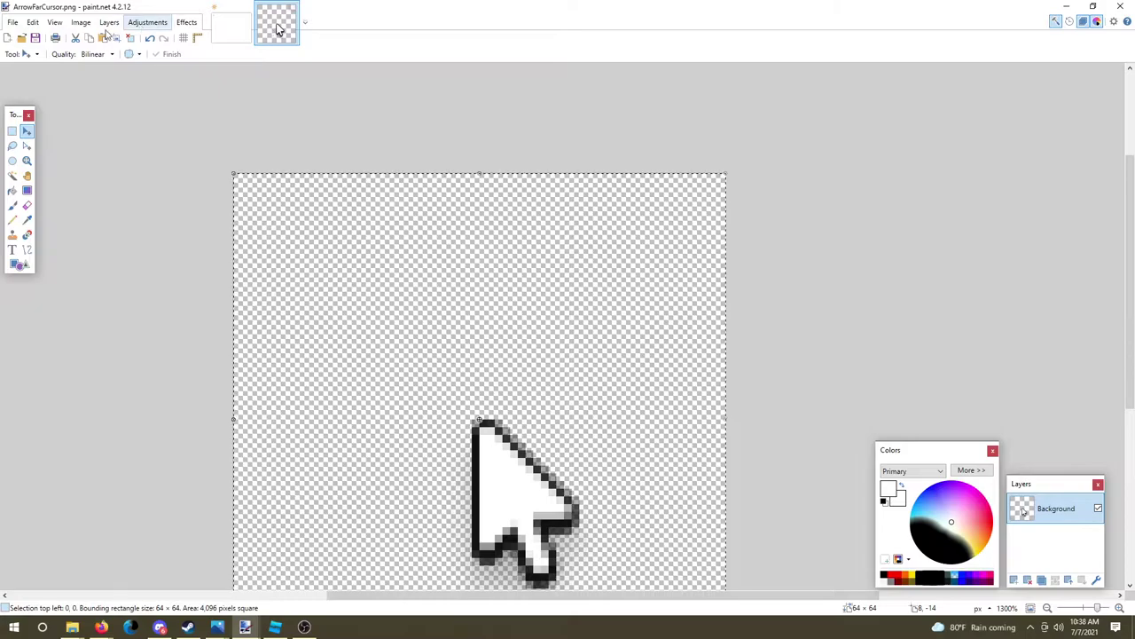
key("ctrl+v")
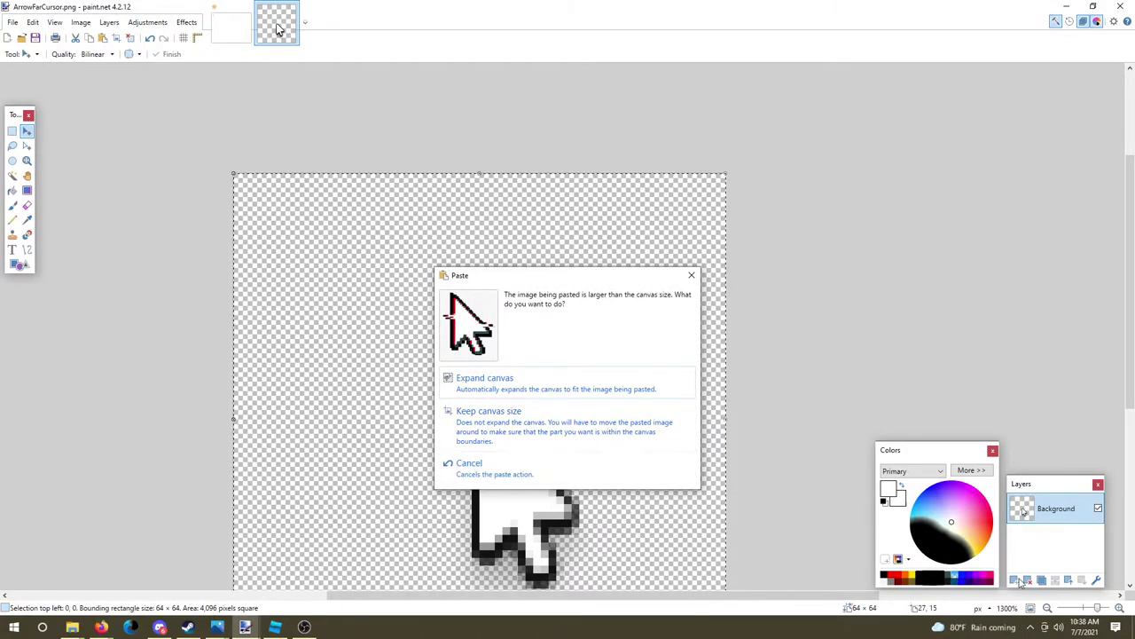
left_click(691, 276)
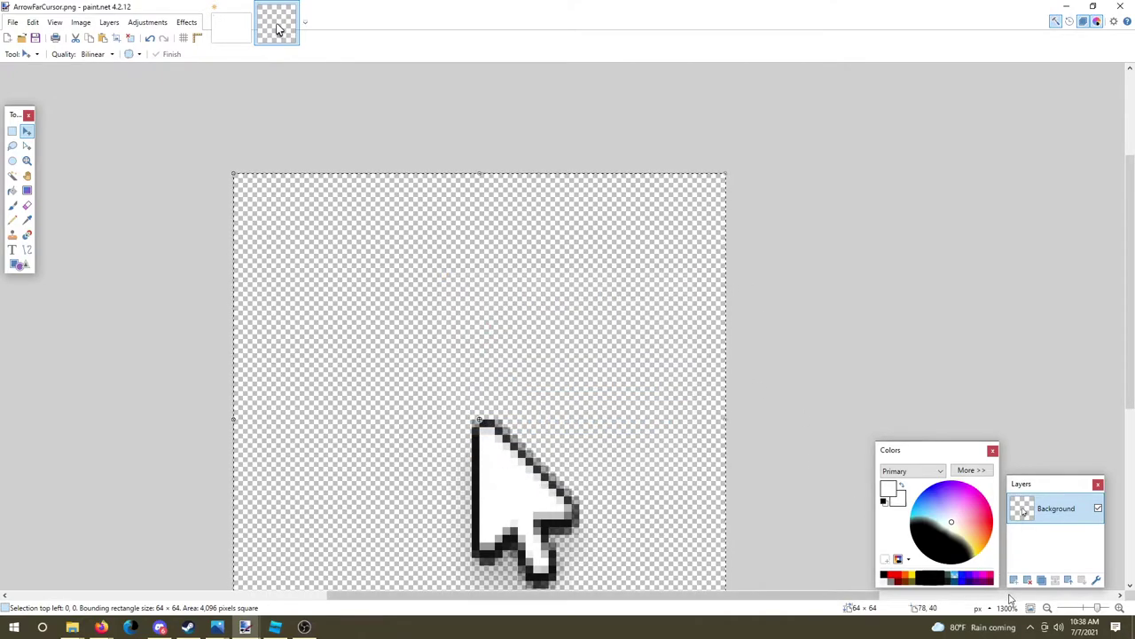
left_click(1013, 580)
Paste the copied glitch arrow onto Layer 2, keeping the canvas size, and shrink it to about 28 × 34 px
key("ctrl+v")
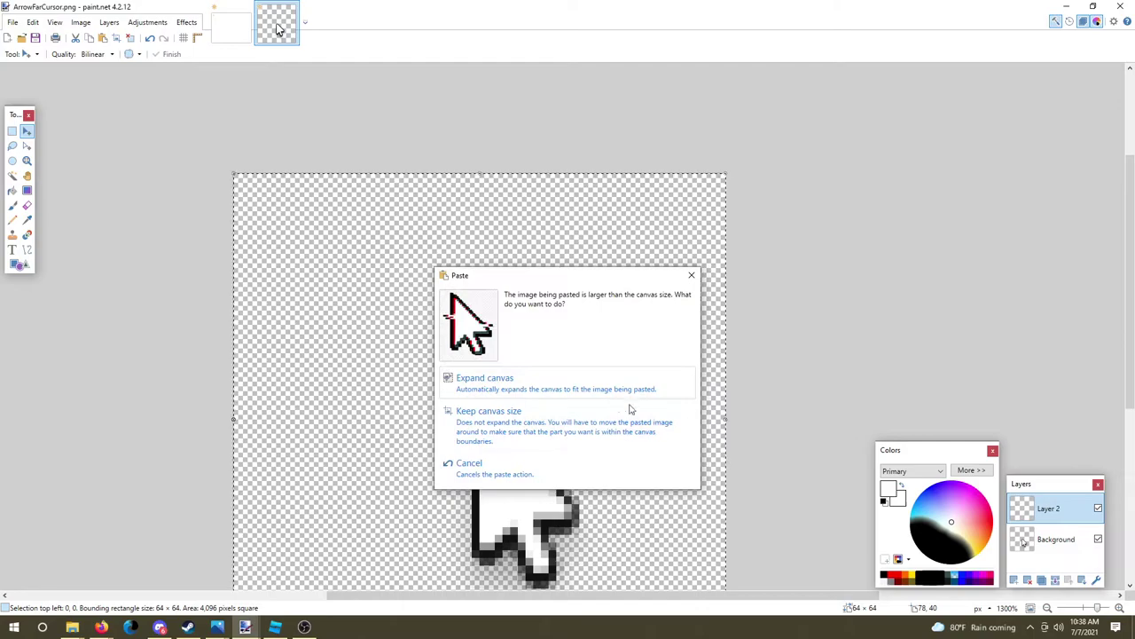
left_click(489, 410)
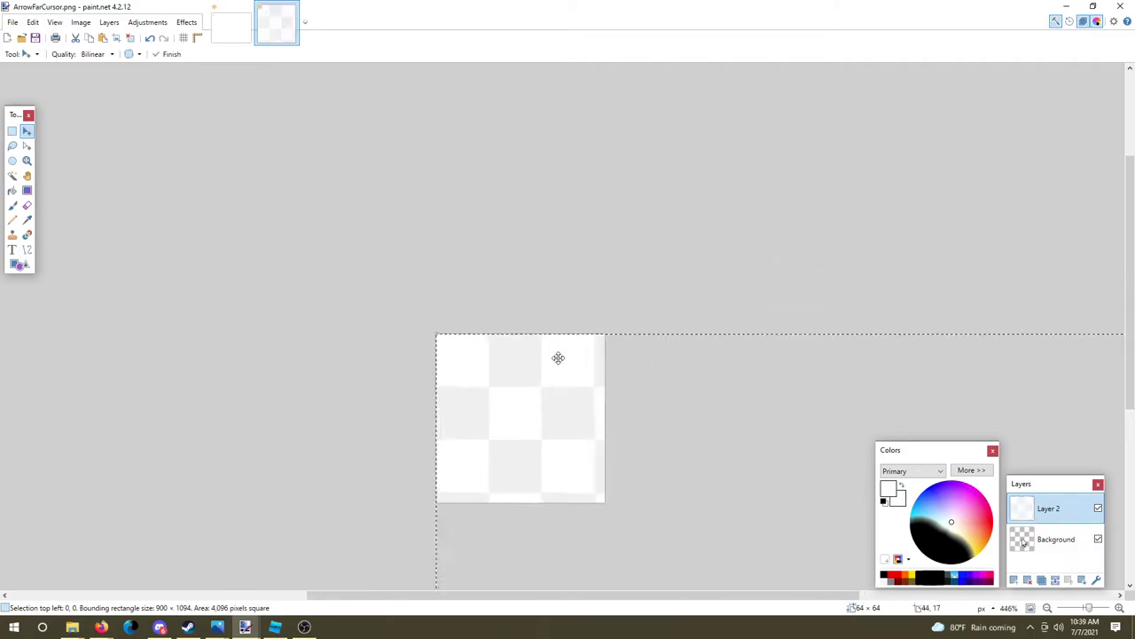
scroll(763, 545, "down", 3)
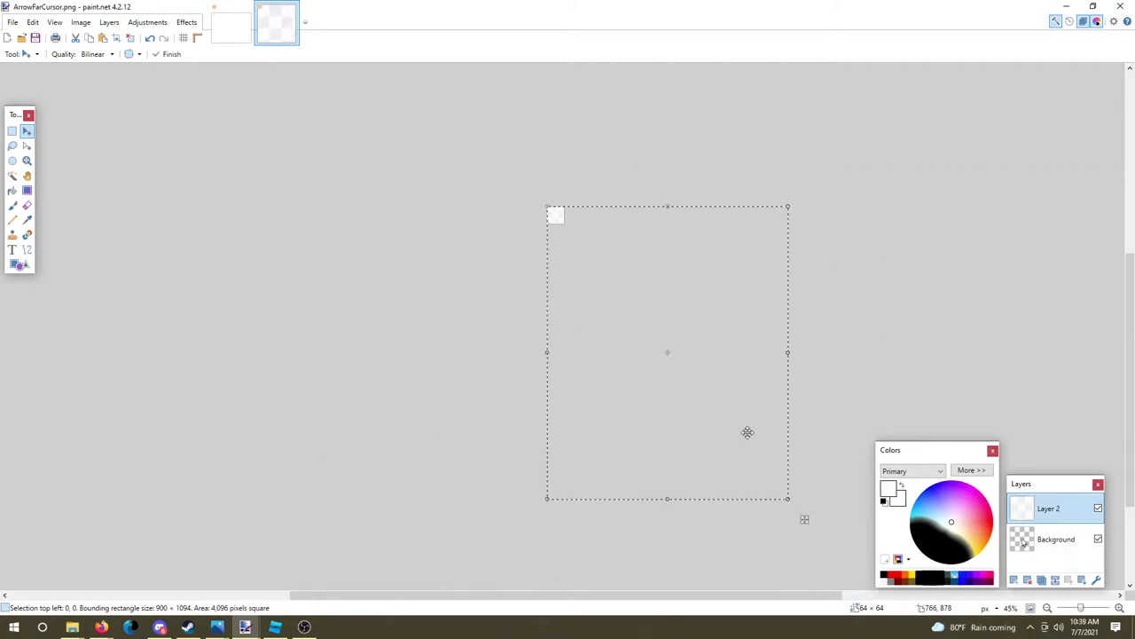
scroll(556, 215, "up", 10)
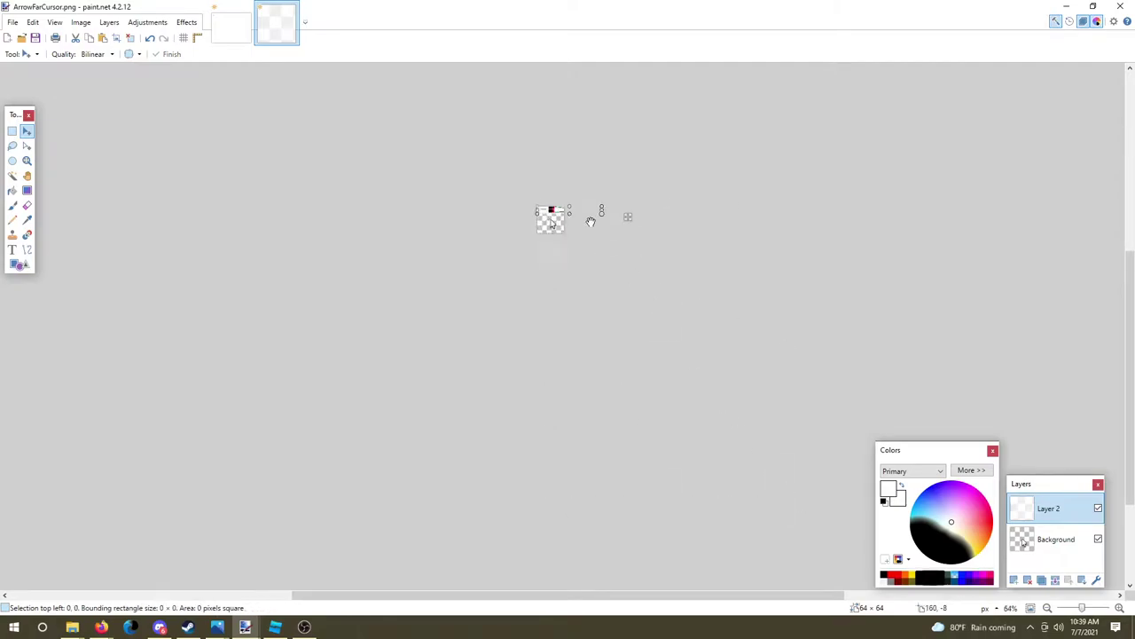
scroll(493, 209, "up", 2)
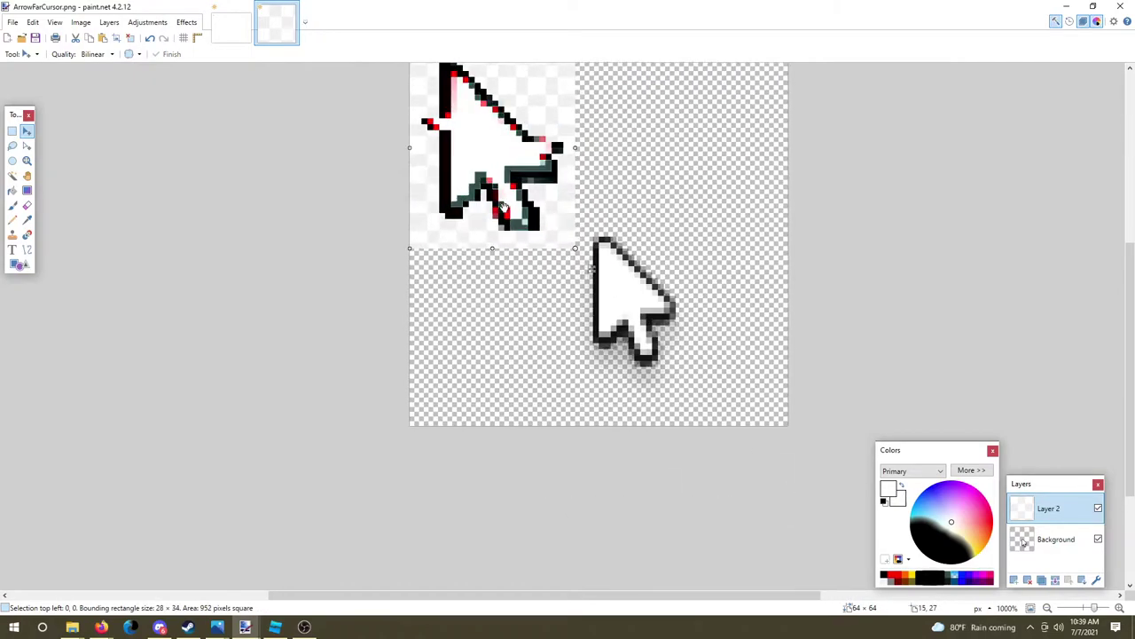
left_click_drag(489, 165, 245, 223)
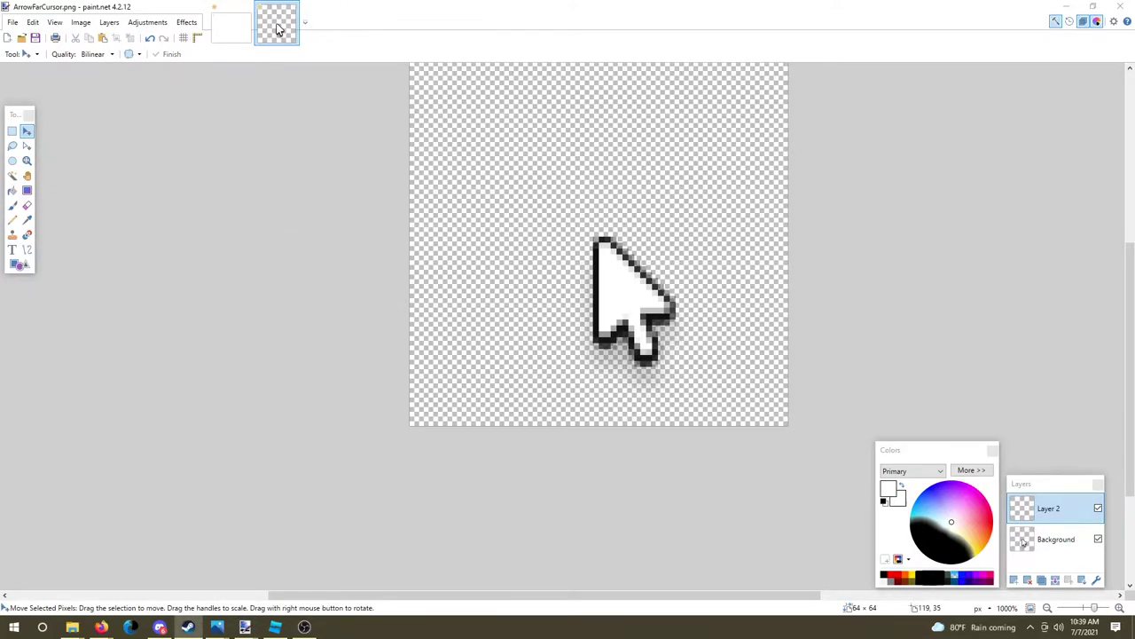
Try pasting the glitch arrow onto Layer 2 again at the existing canvas size, and undo the paste
key("ctrl+a")
key("ctrl+v")
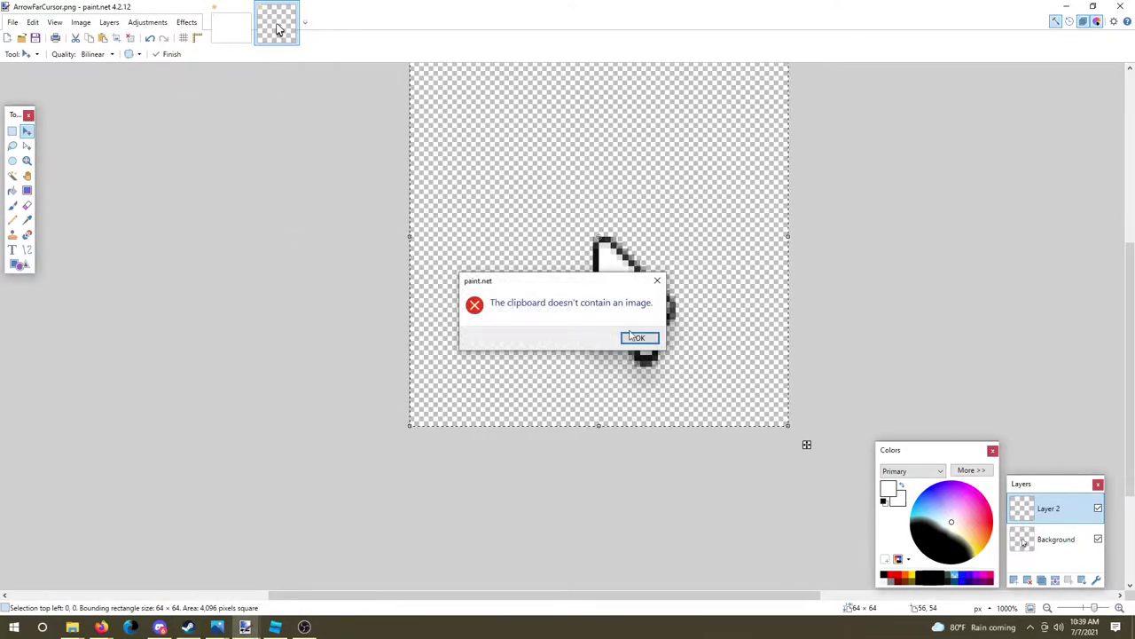
left_click(637, 341)
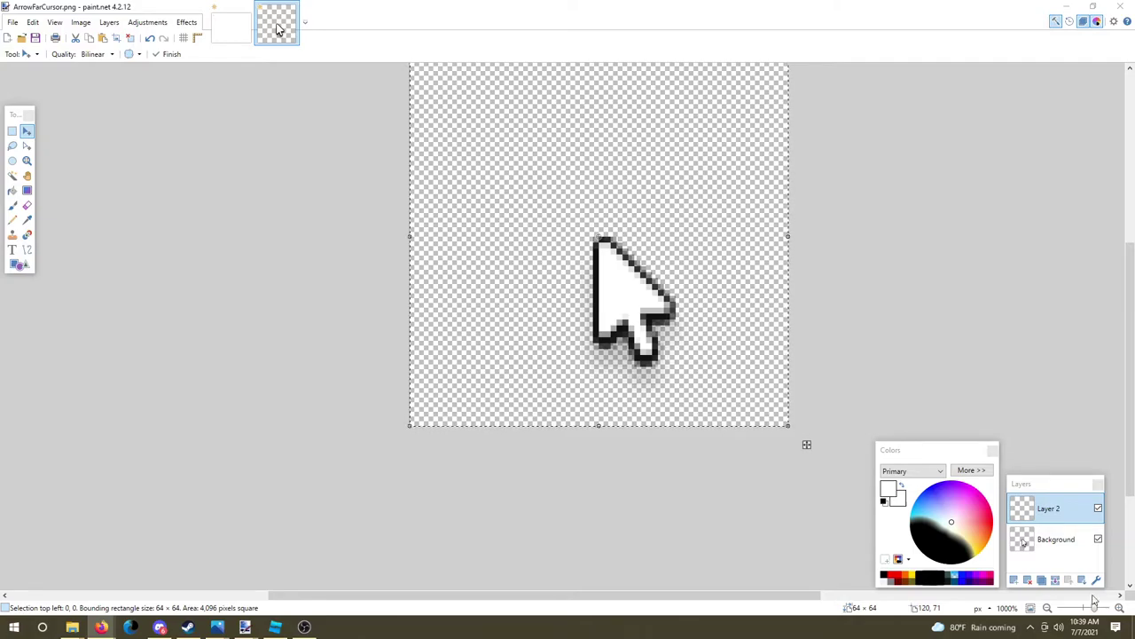
left_click(728, 479)
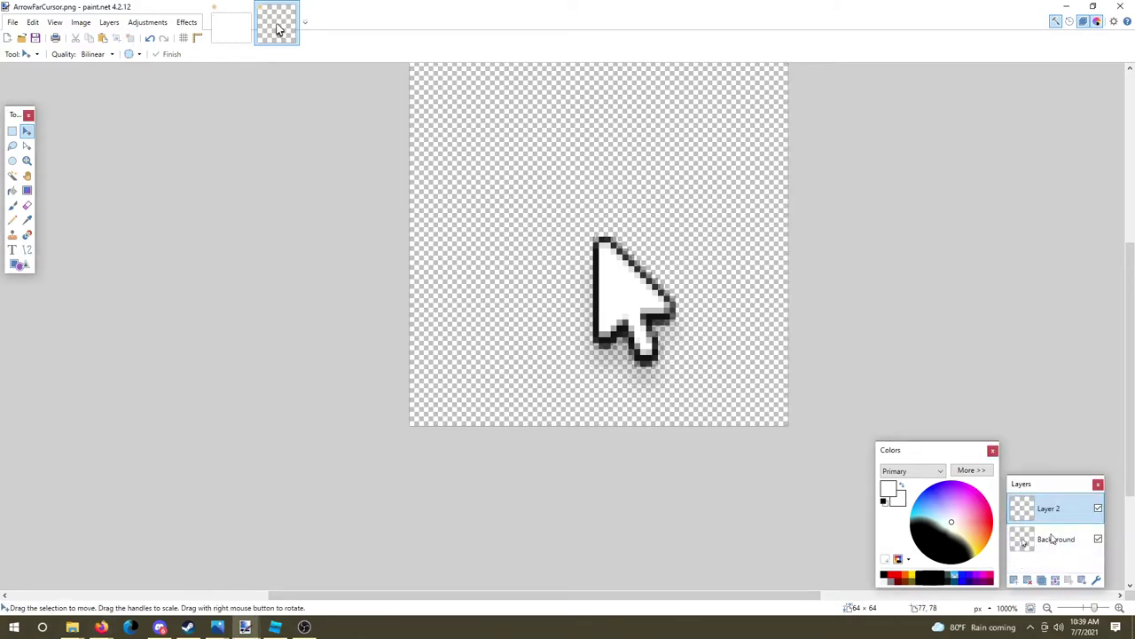
key("ctrl+v")
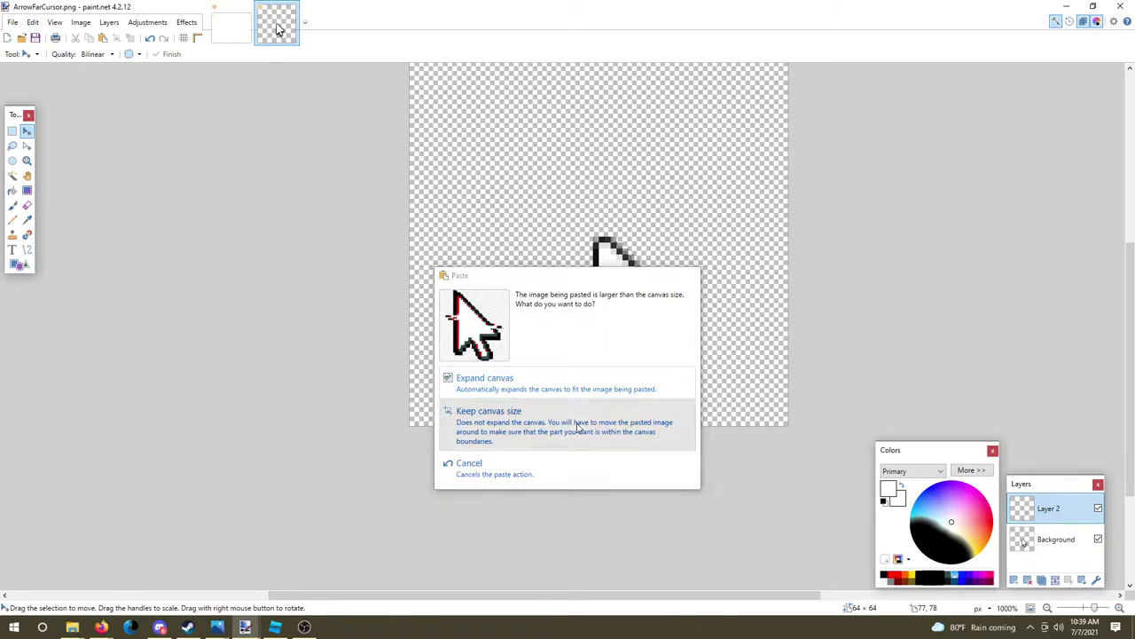
left_click(578, 428)
key("ctrl+z")
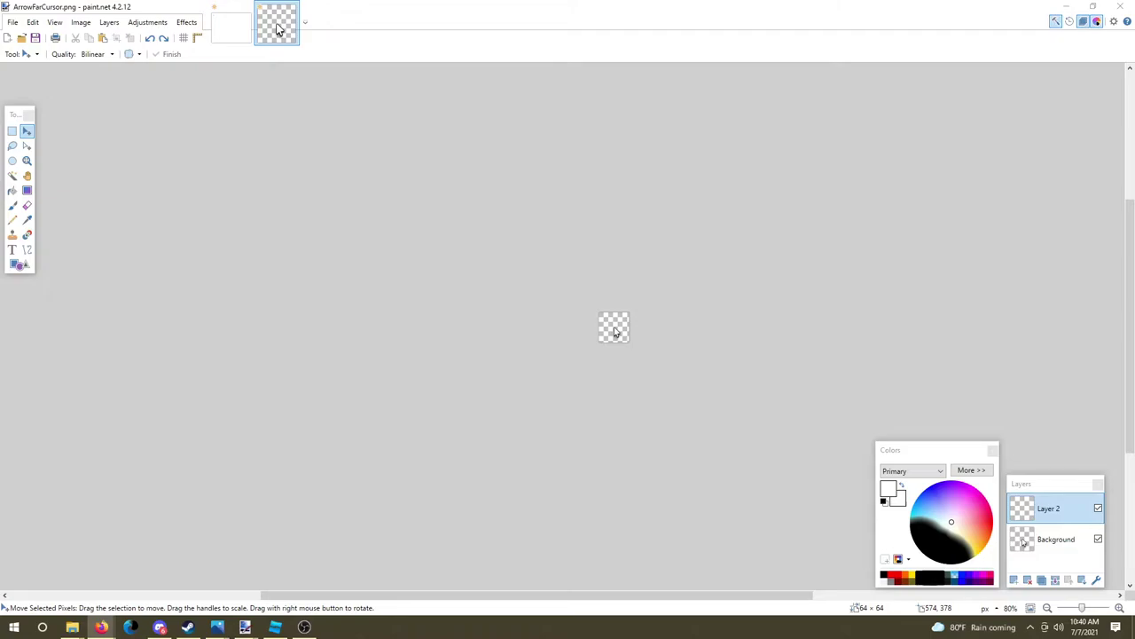
Try another paste onto Layer 2 with the canvas size kept, and return to the browser
left_click(812, 312)
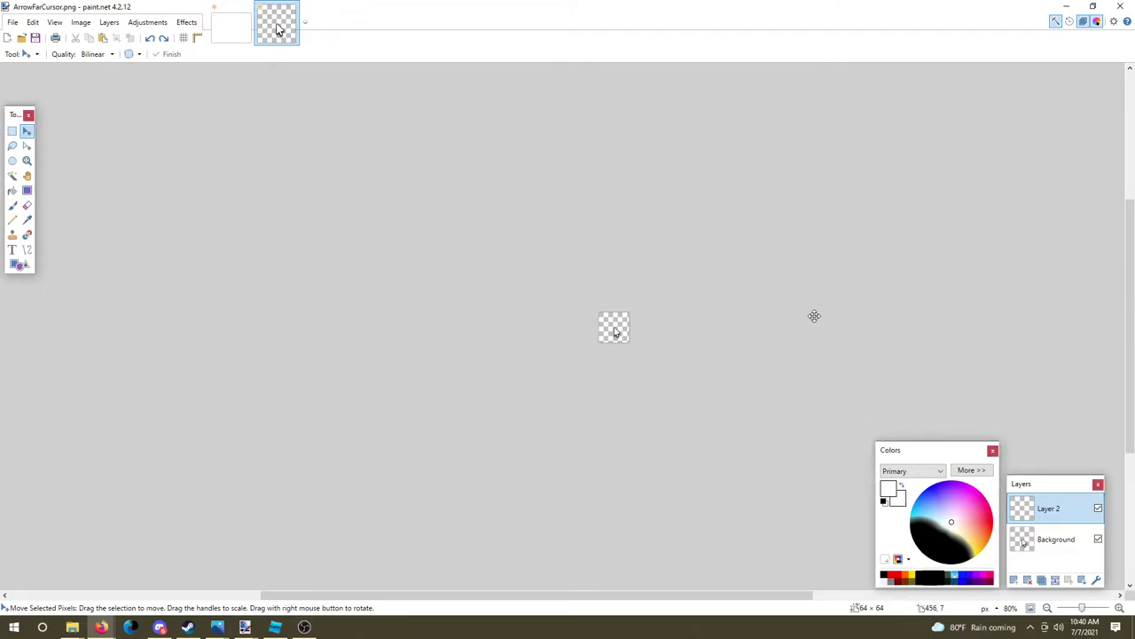
key("ctrl+v")
left_click(524, 423)
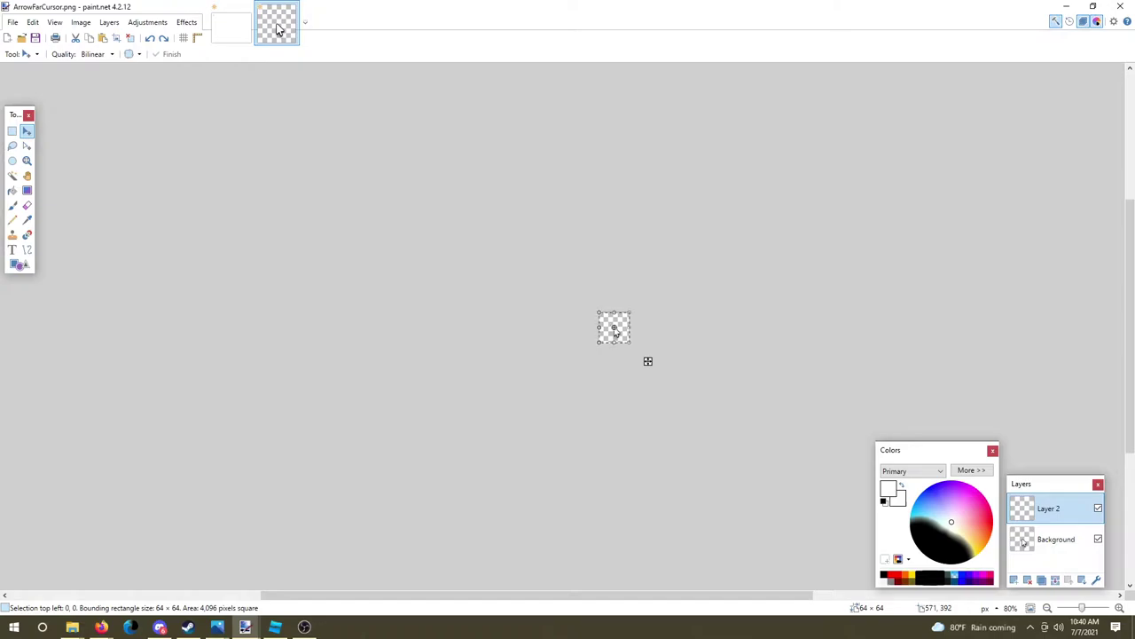
key("alt+Tab")
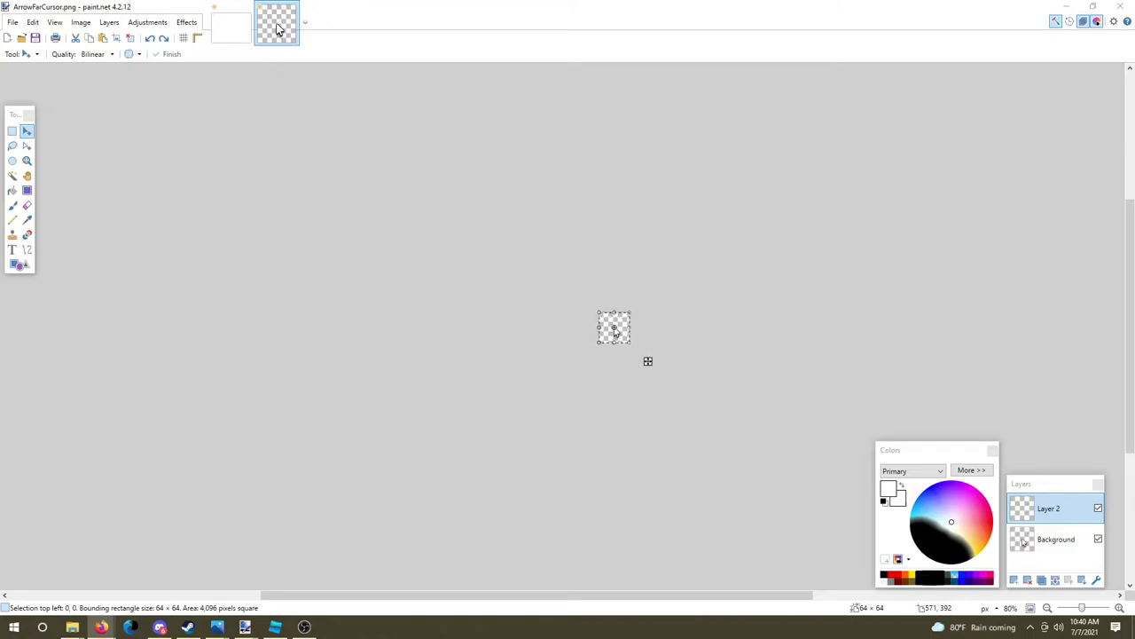
key("F7")
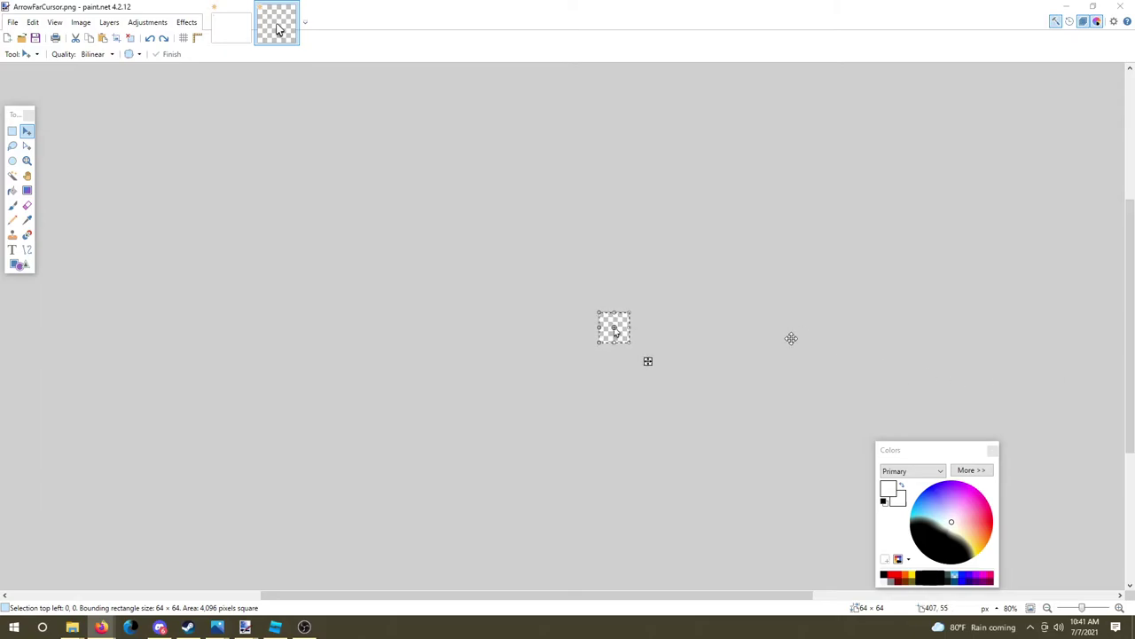
left_click(1114, 22)
left_click(1114, 21)
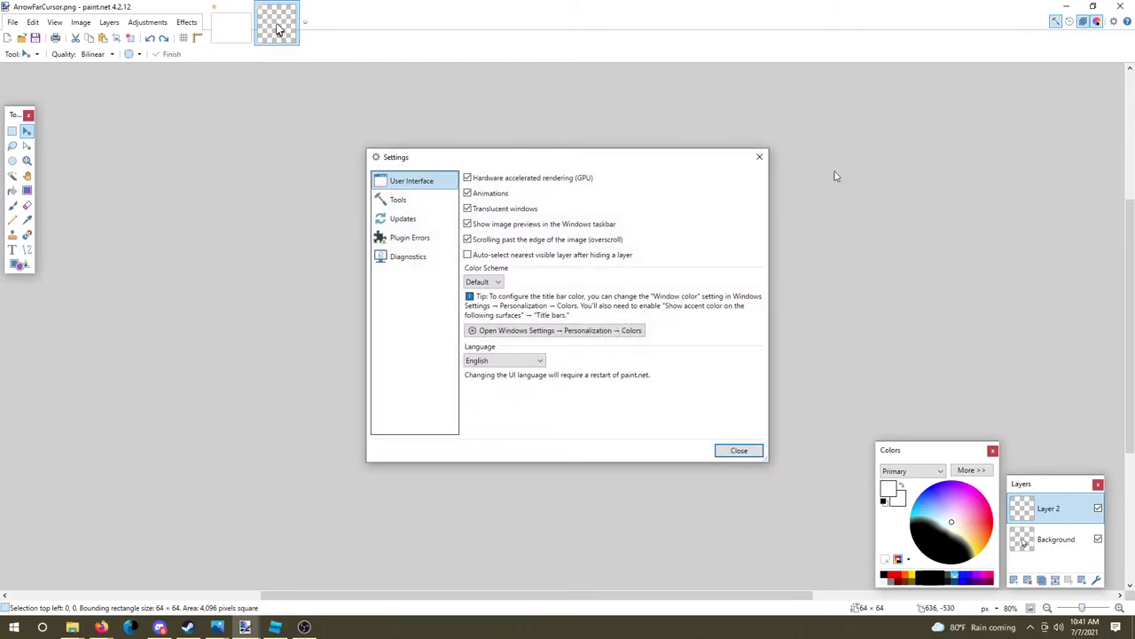
left_click(754, 157)
Paste the transparent glitch arrow onto Layer 2, keeping the canvas size, scale it to about 20 × 21 px, and place it over the original cursor
key("ctrl+v")
left_click(529, 431)
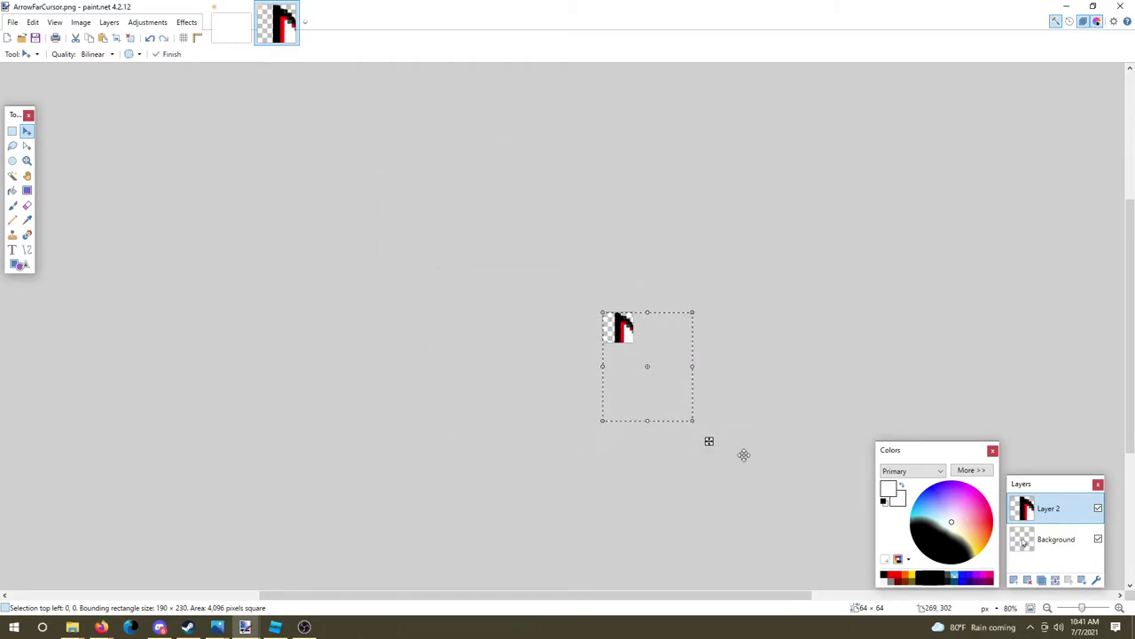
scroll(697, 417, "up", 4)
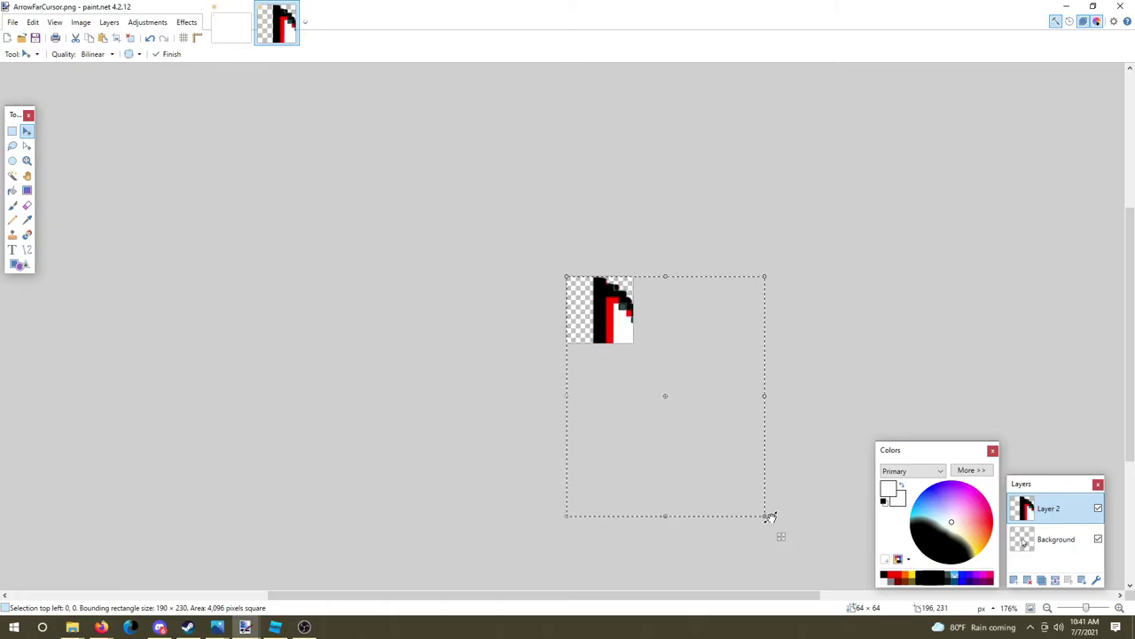
left_click_drag(768, 516, 502, 217)
scroll(636, 321, "up", 5)
left_click_drag(436, 158, 590, 349)
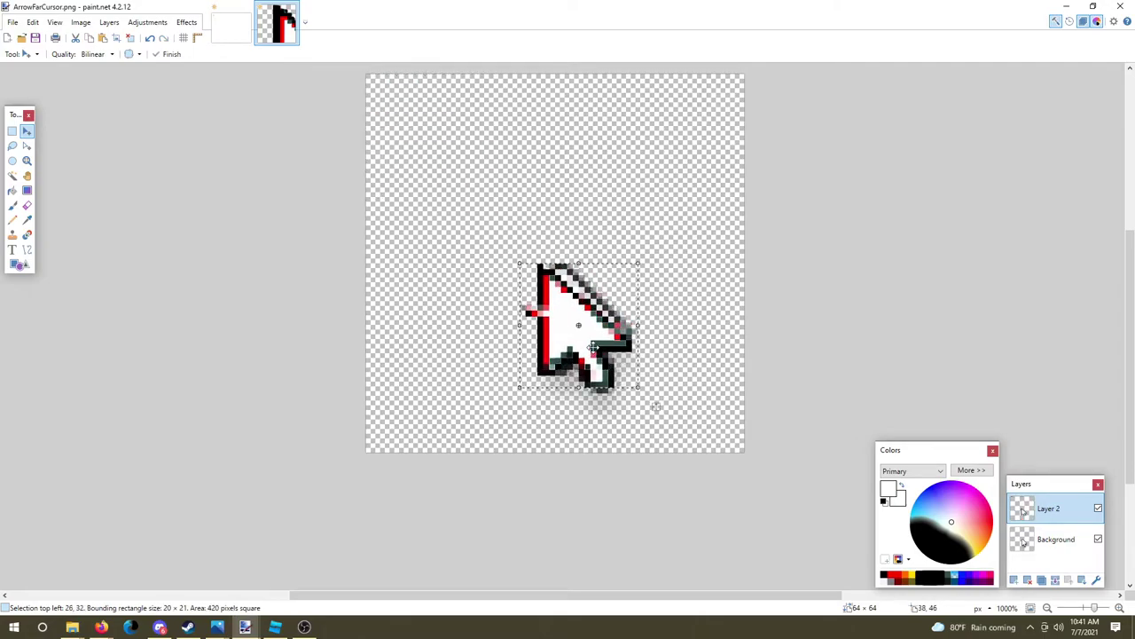
Enlarge the glitch arrow to about 25 × 26 px, align it over the original cursor, and deselect it
left_click_drag(636, 264, 671, 232)
left_click_drag(594, 301, 577, 310)
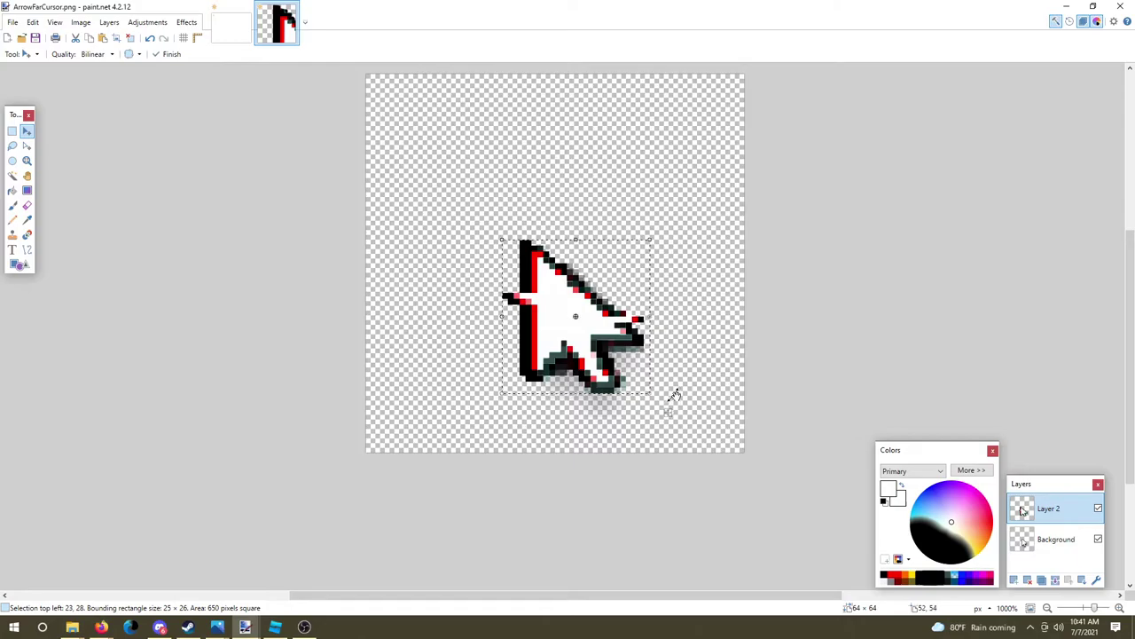
key("ctrl+d")
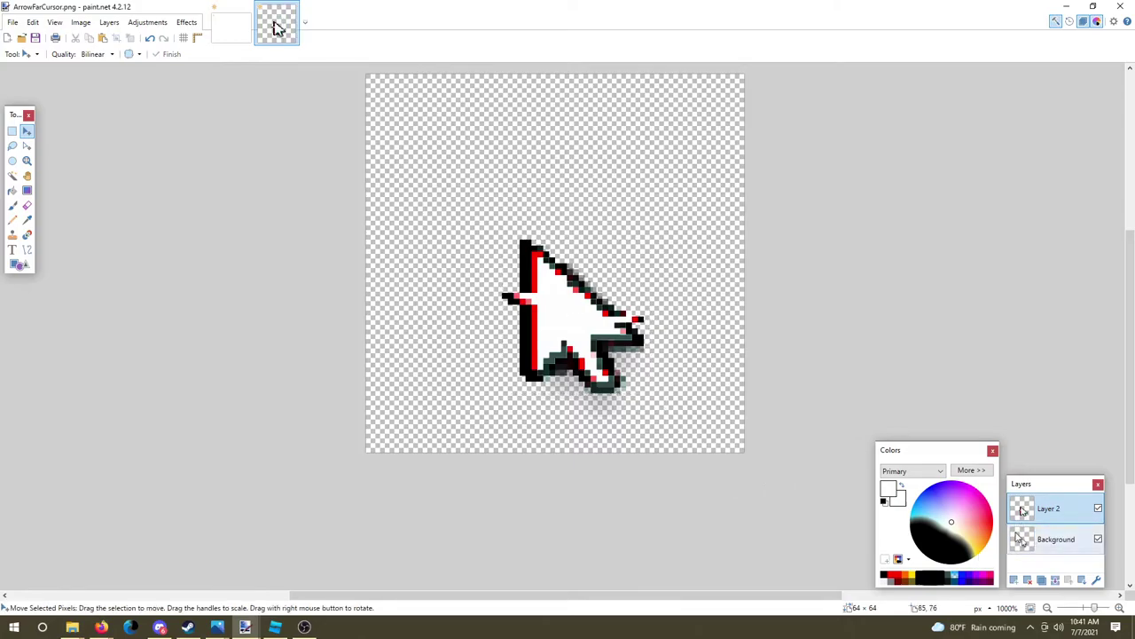
Delete the Background layer holding the original cursor and save the glitch arrow image with Save As
left_click(1020, 539)
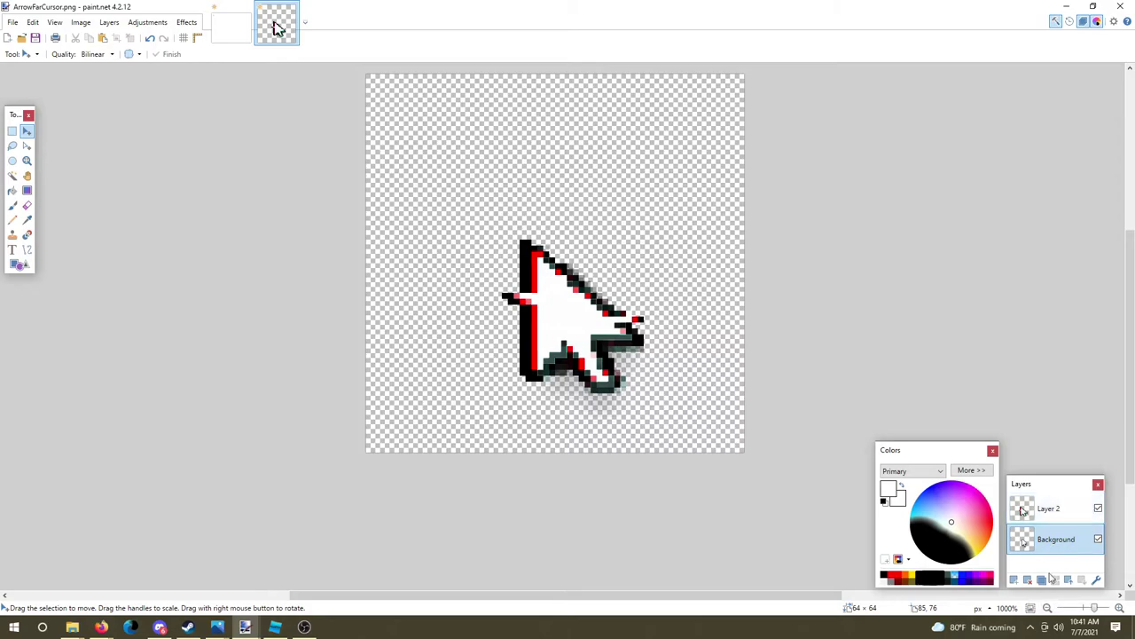
left_click(1027, 580)
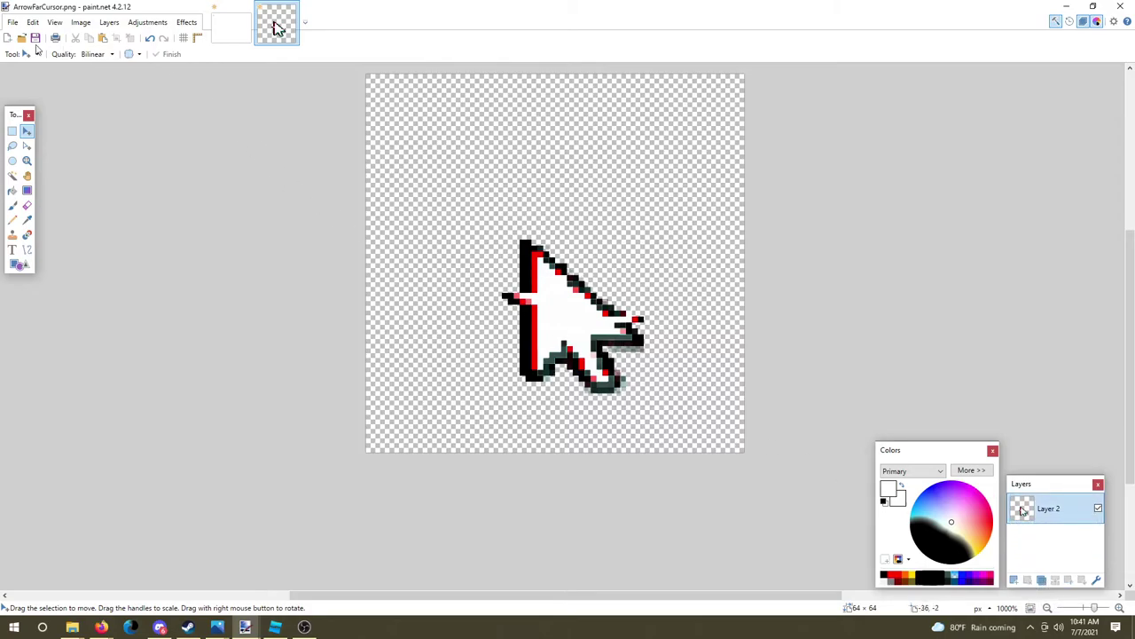
left_click(13, 22)
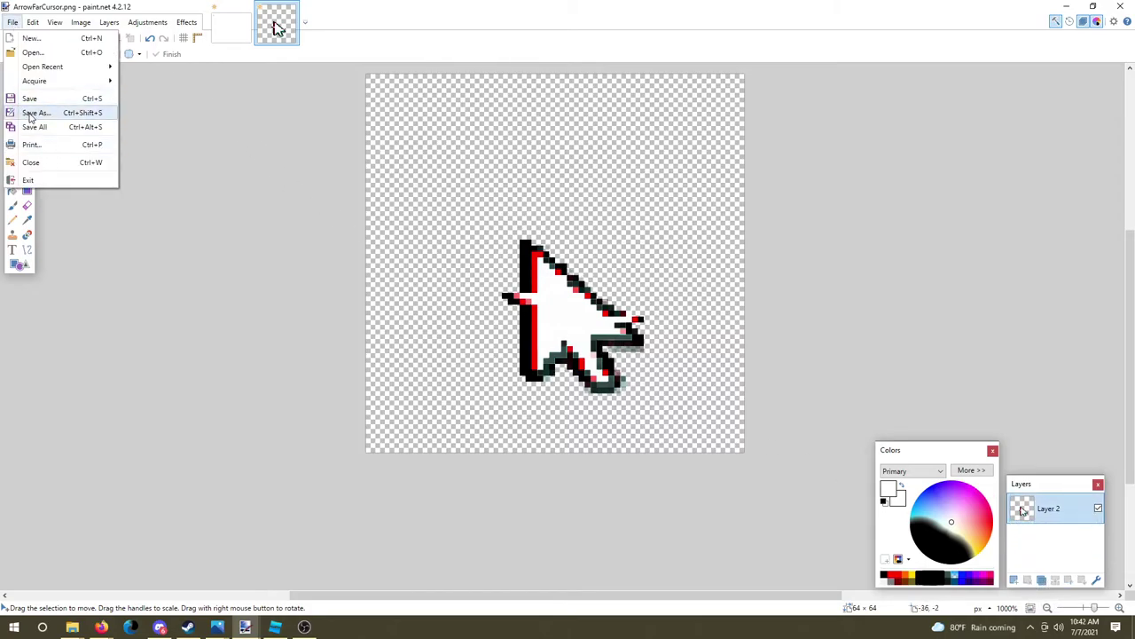
left_click(31, 113)
left_click(203, 105)
left_click(466, 283)
left_click(590, 312)
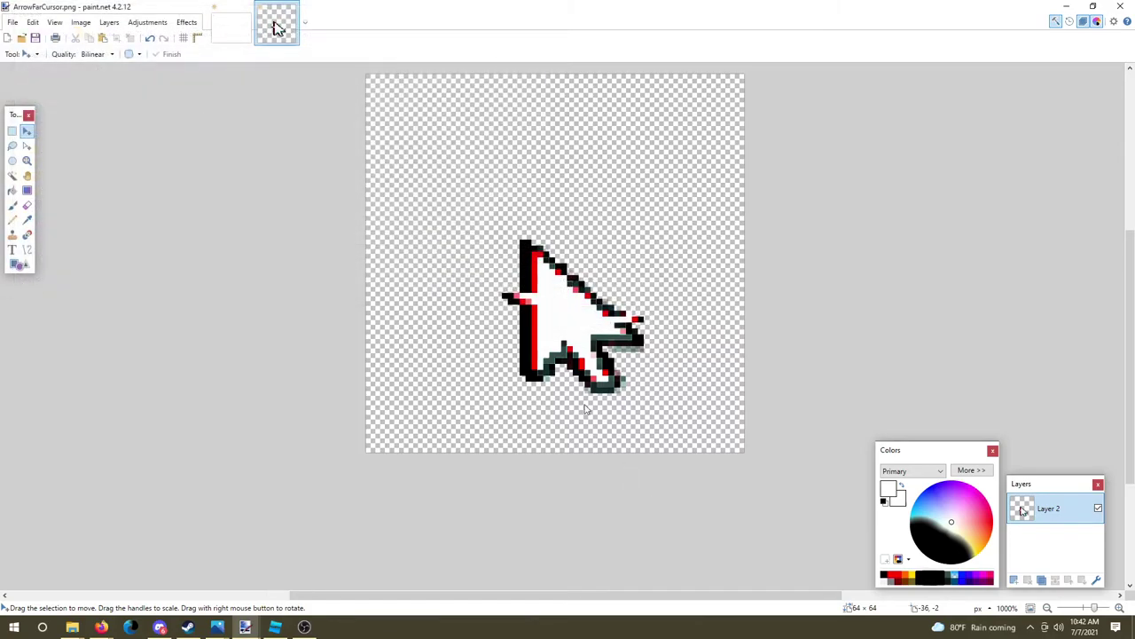
left_click(659, 408)
Undo the glitch arrow edits back to the original cursor and delete the empty Layer 2
left_click_drag(657, 513, 739, 330)
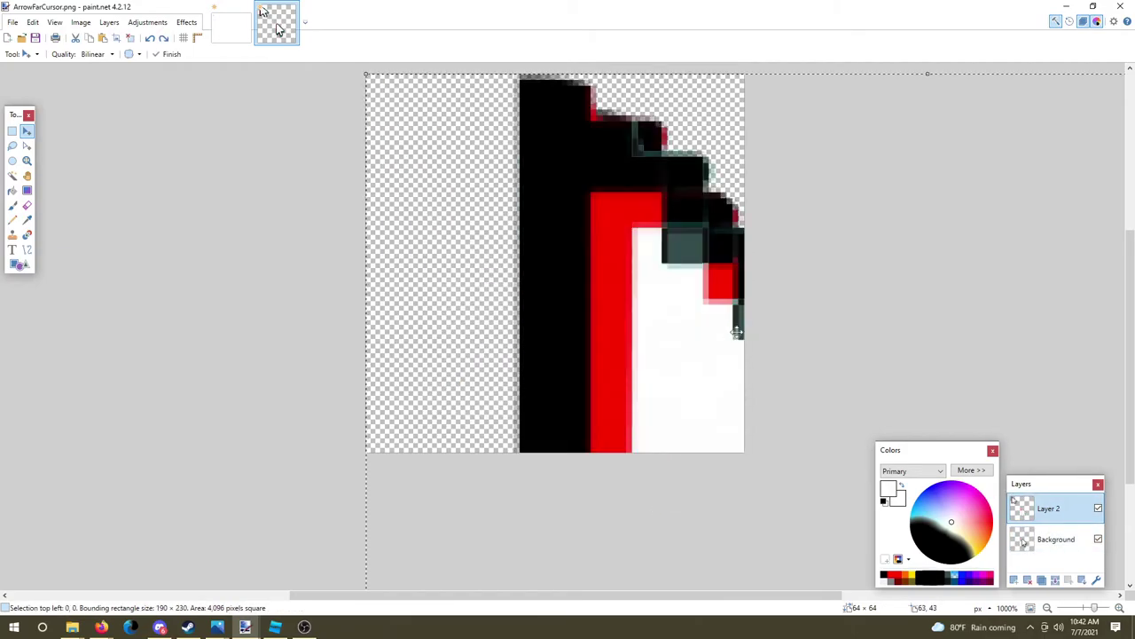
key("ctrl+z")
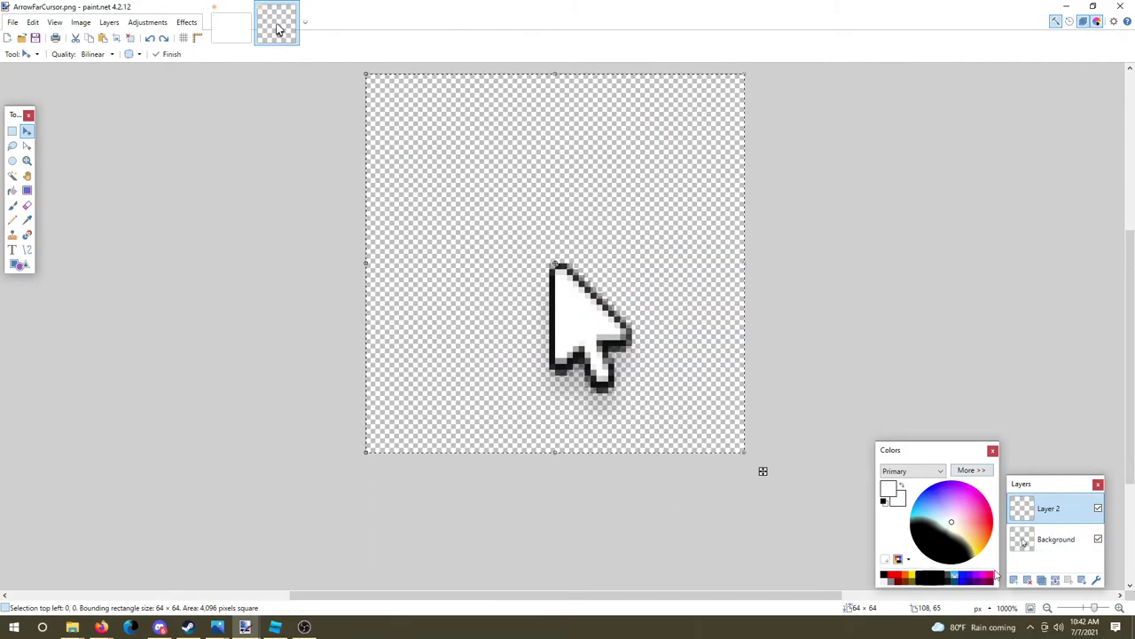
left_click(1027, 579)
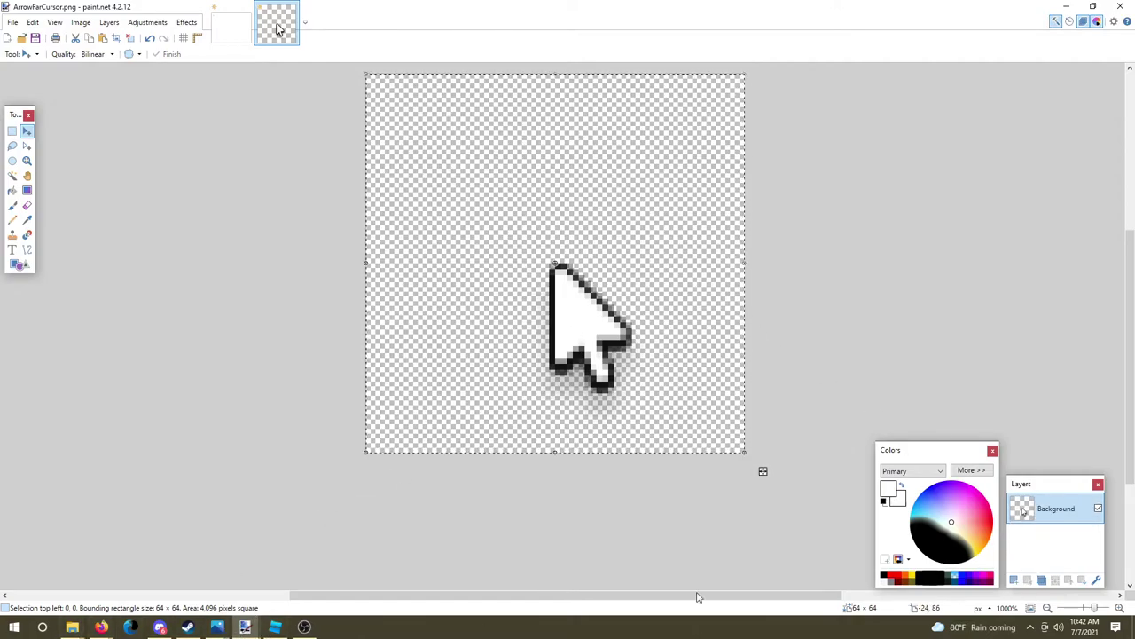
Switch to the Roblox game and walk the avatar along the corridor to check the new mouse cursor
left_click(101, 626)
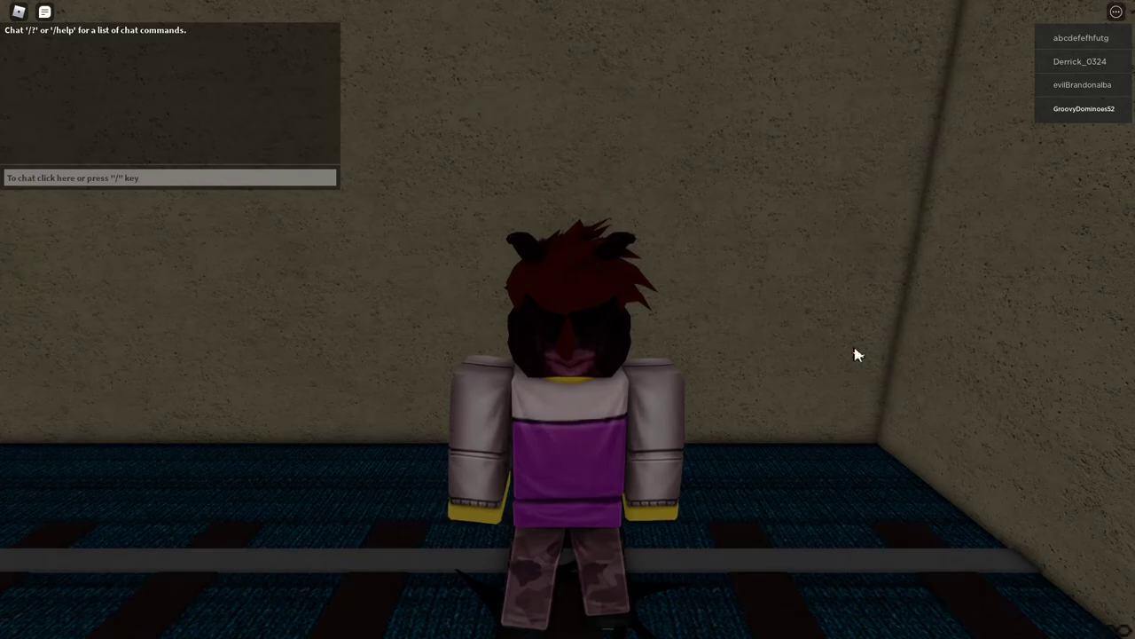
key("w")
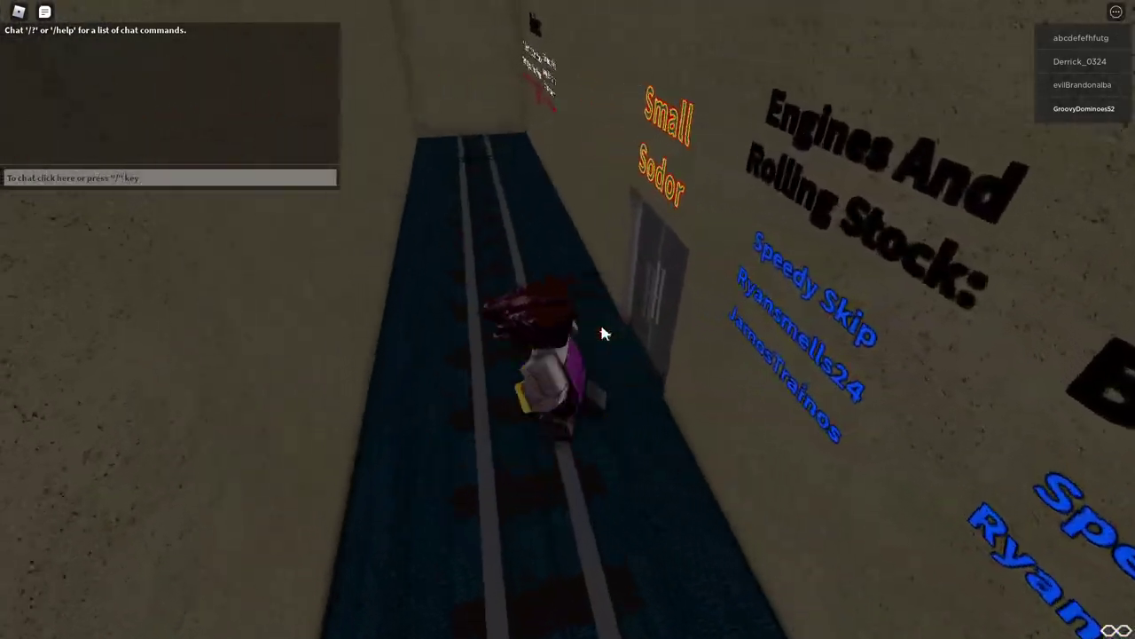
key("w")
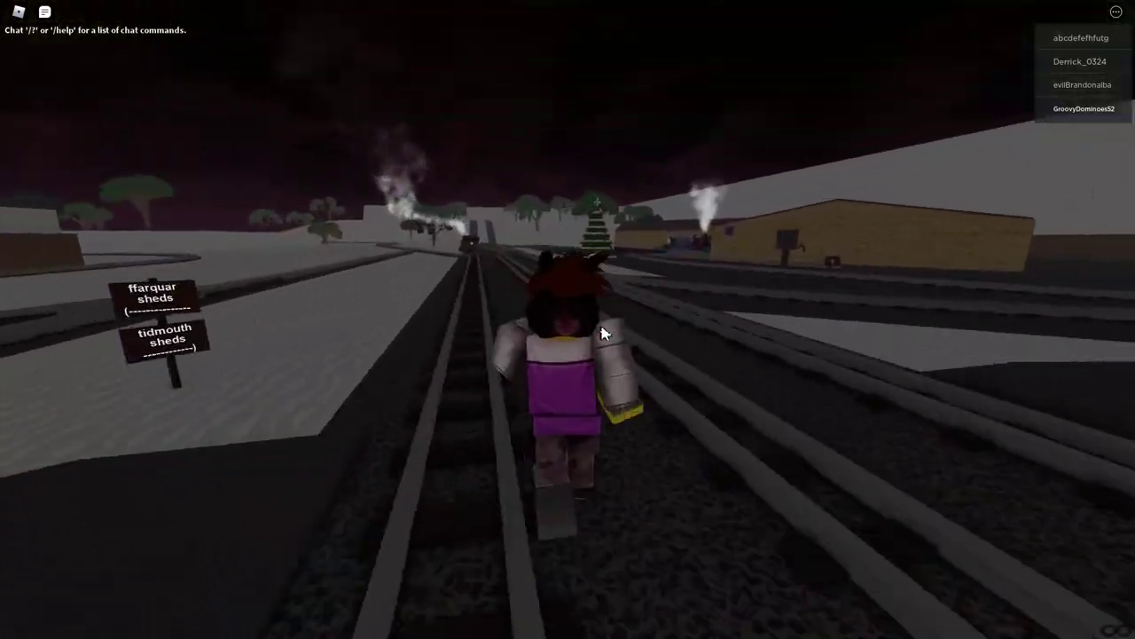
key("w")
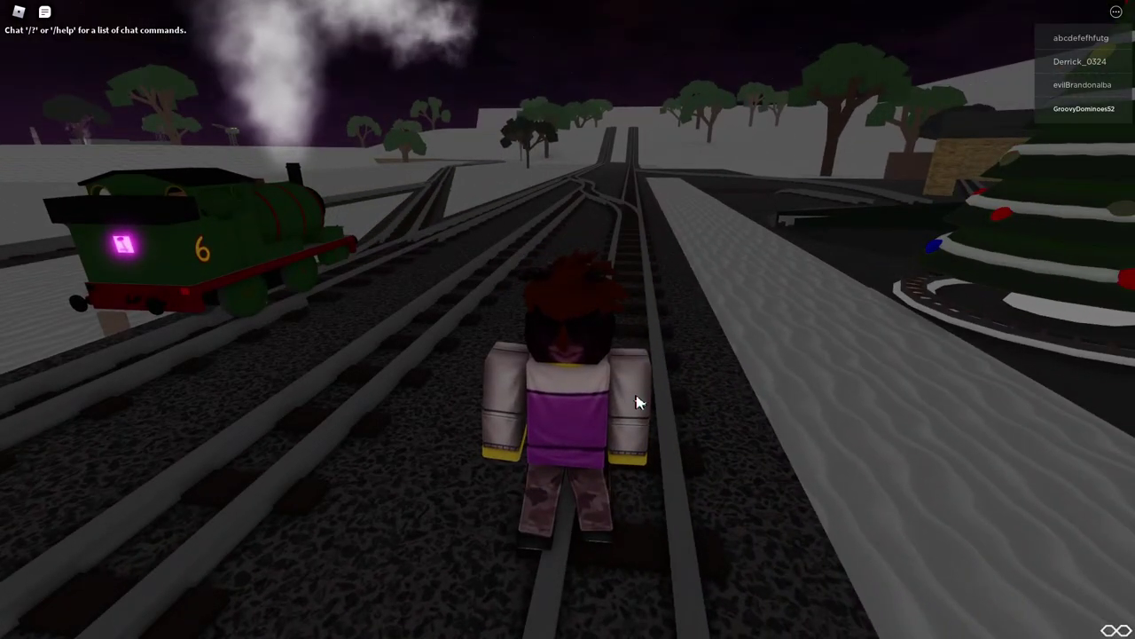
key("w")
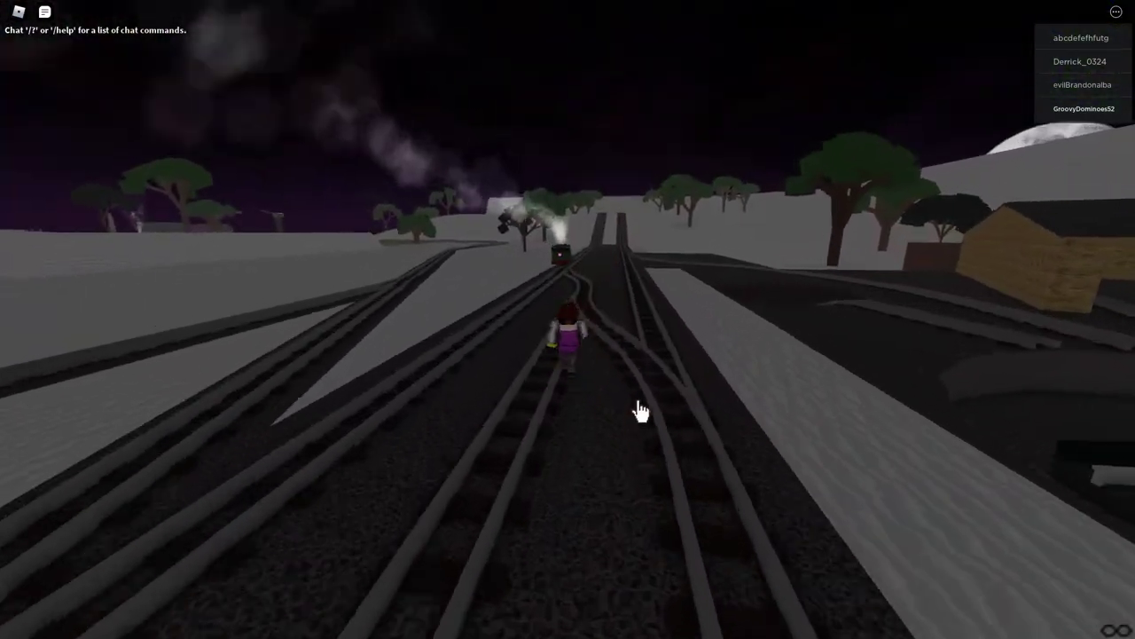
key("w")
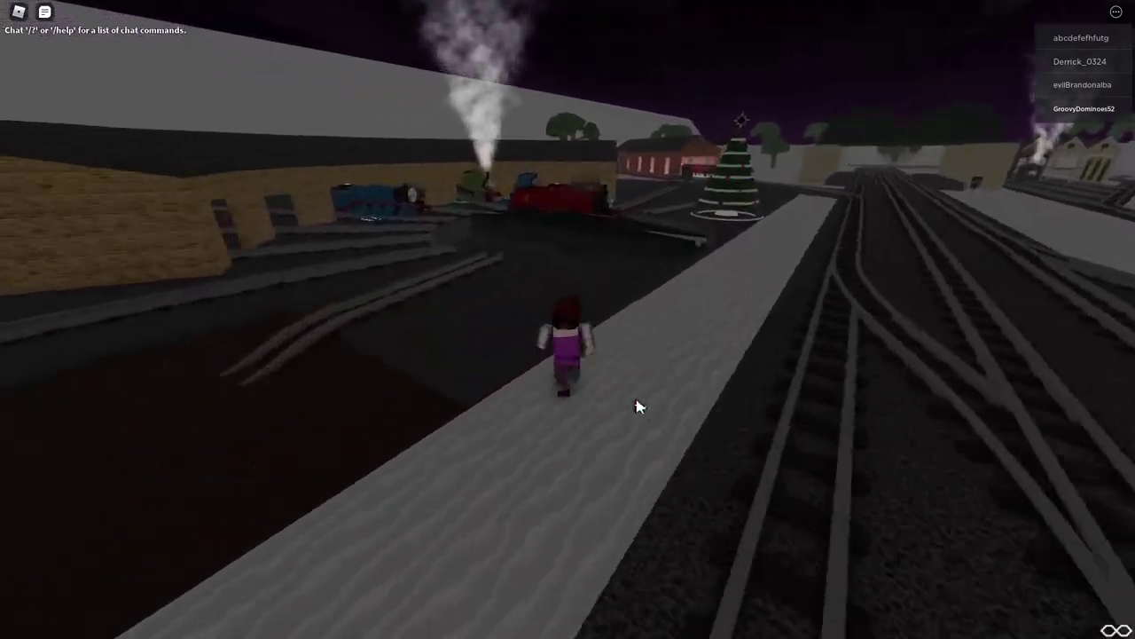
key("w")
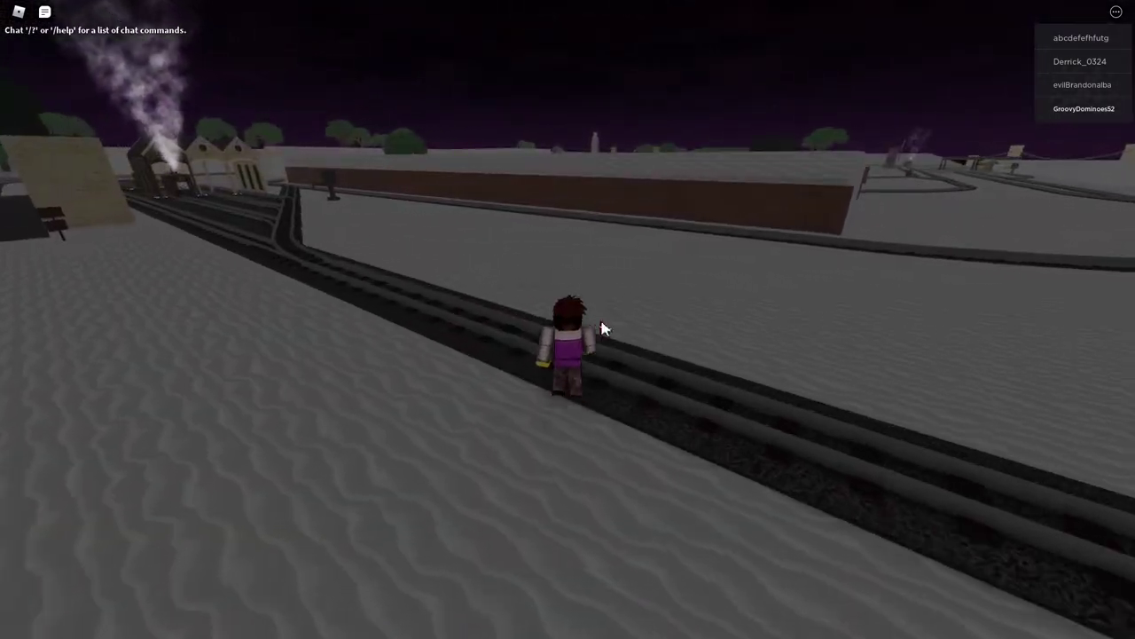
key("w")
key("w")
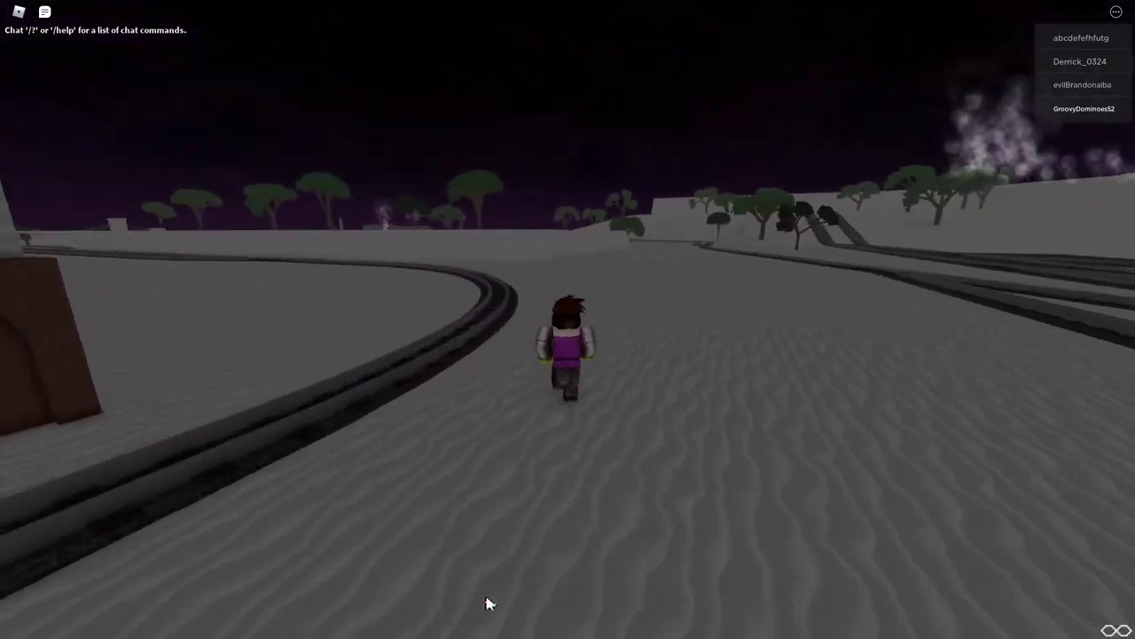
key("w")
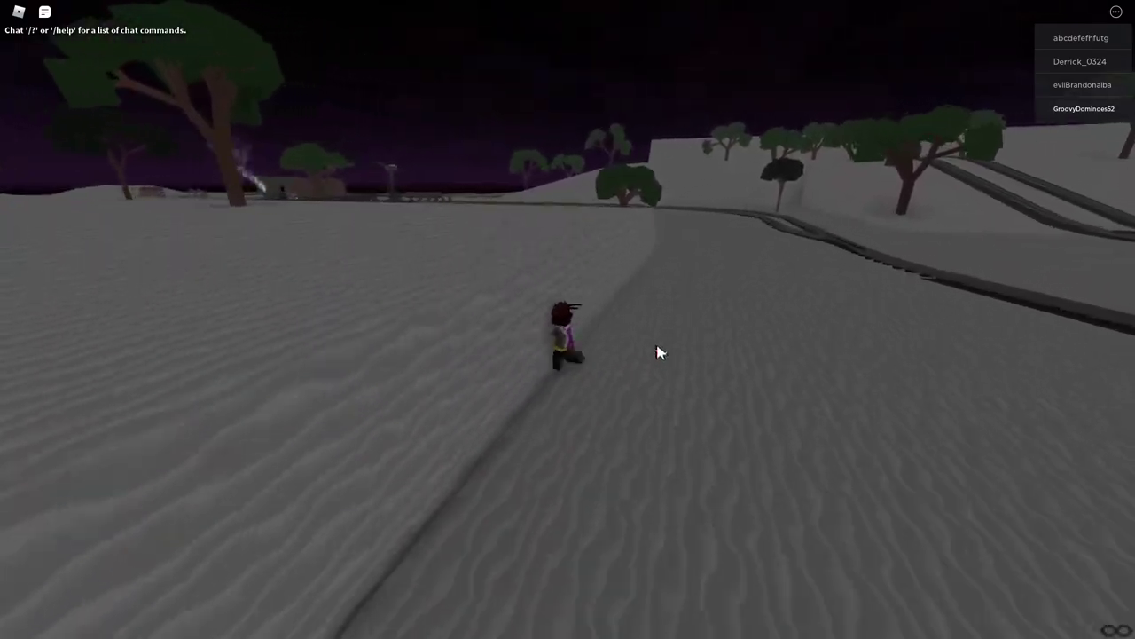
key("w")
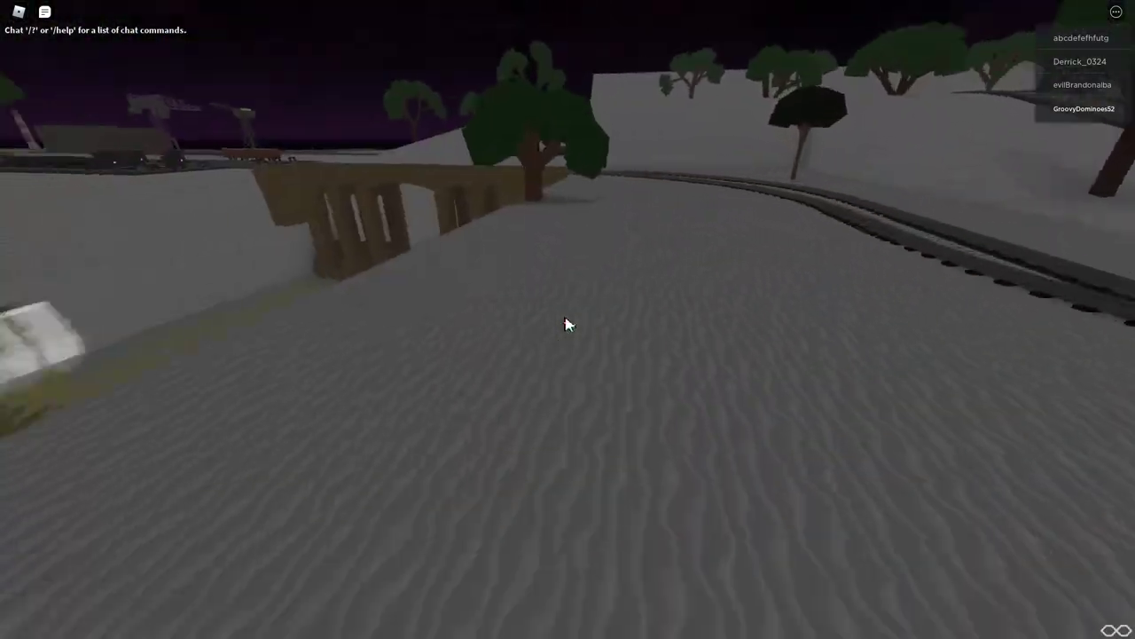
key("w")
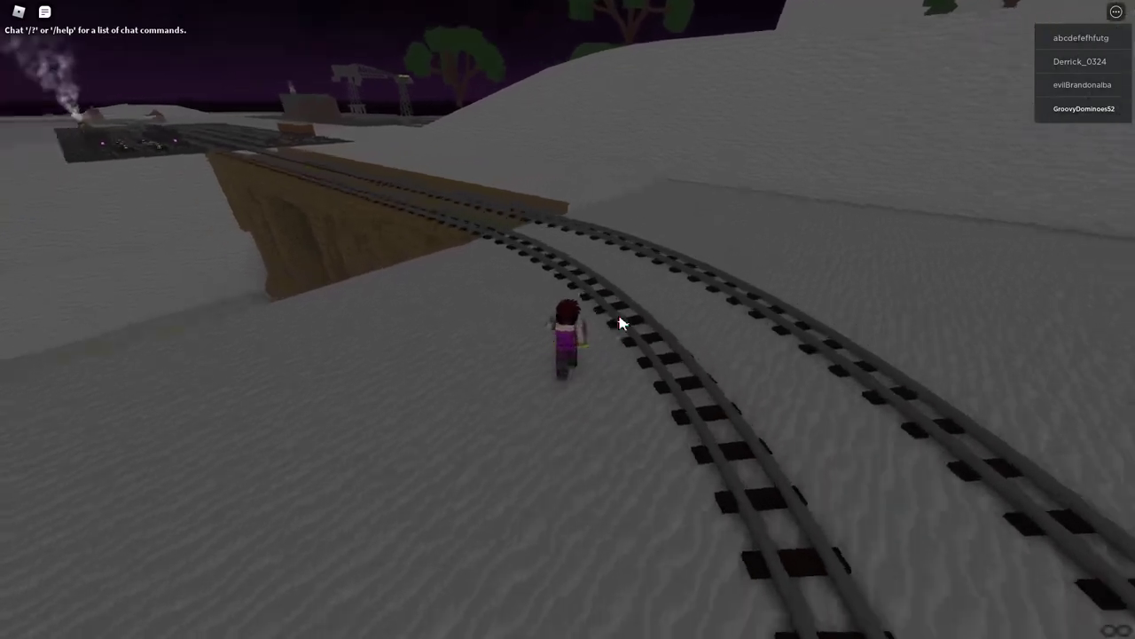
key("w")
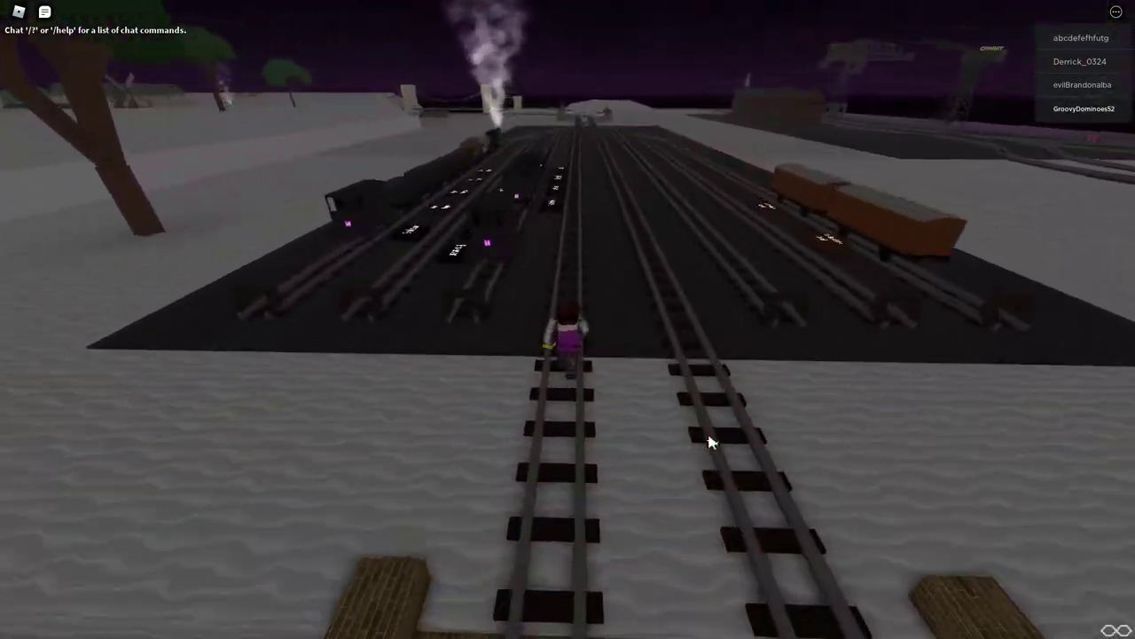
key("w")
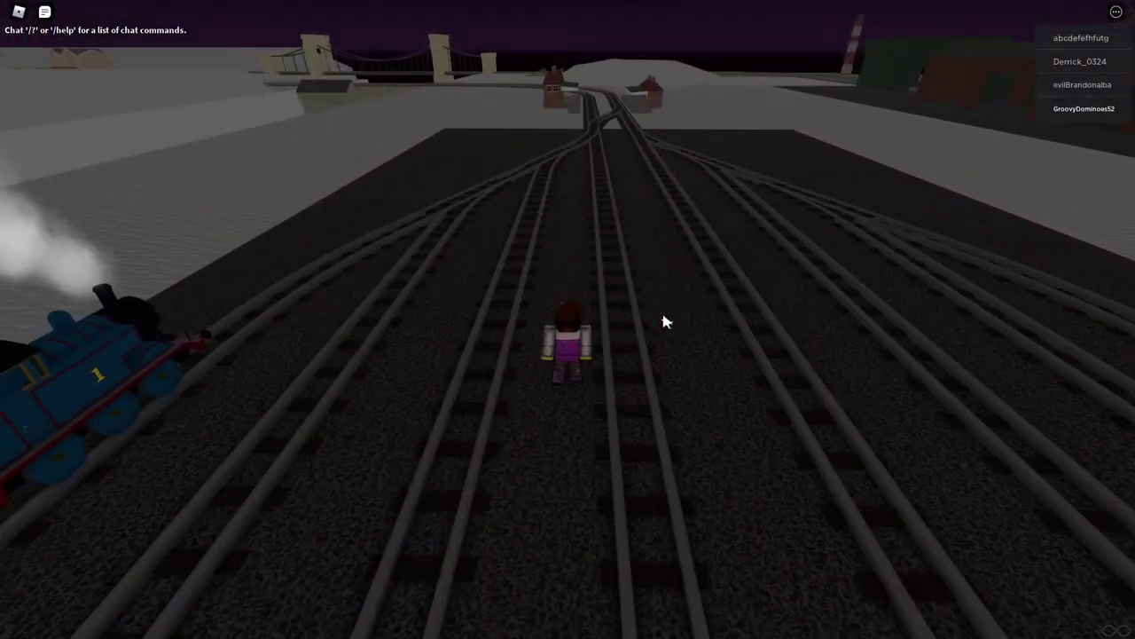
key("w")
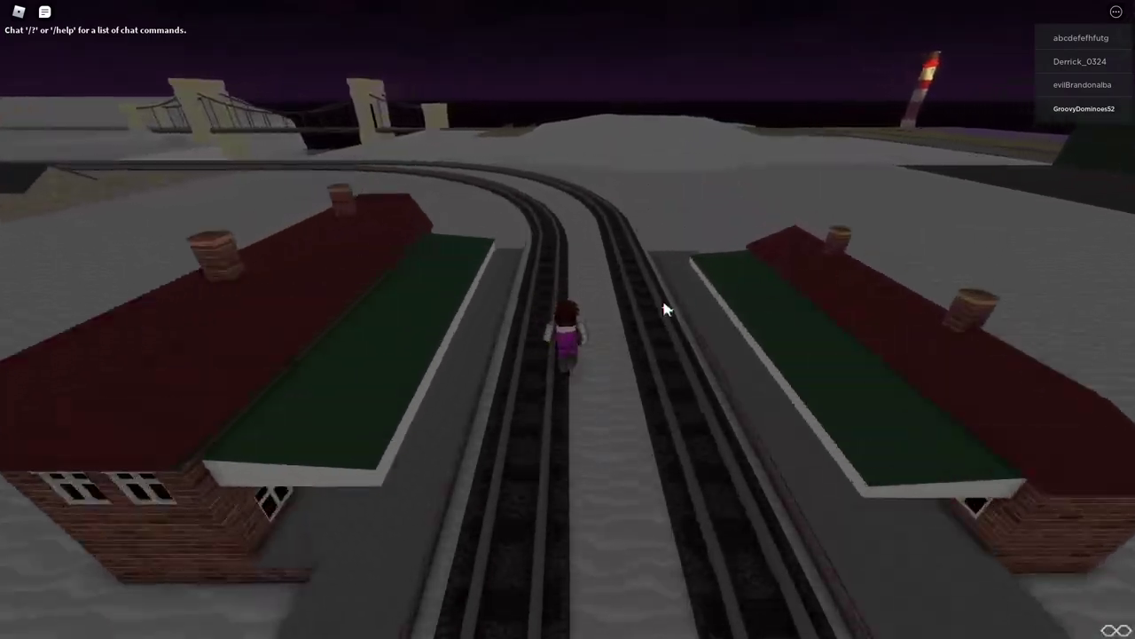
key("w")
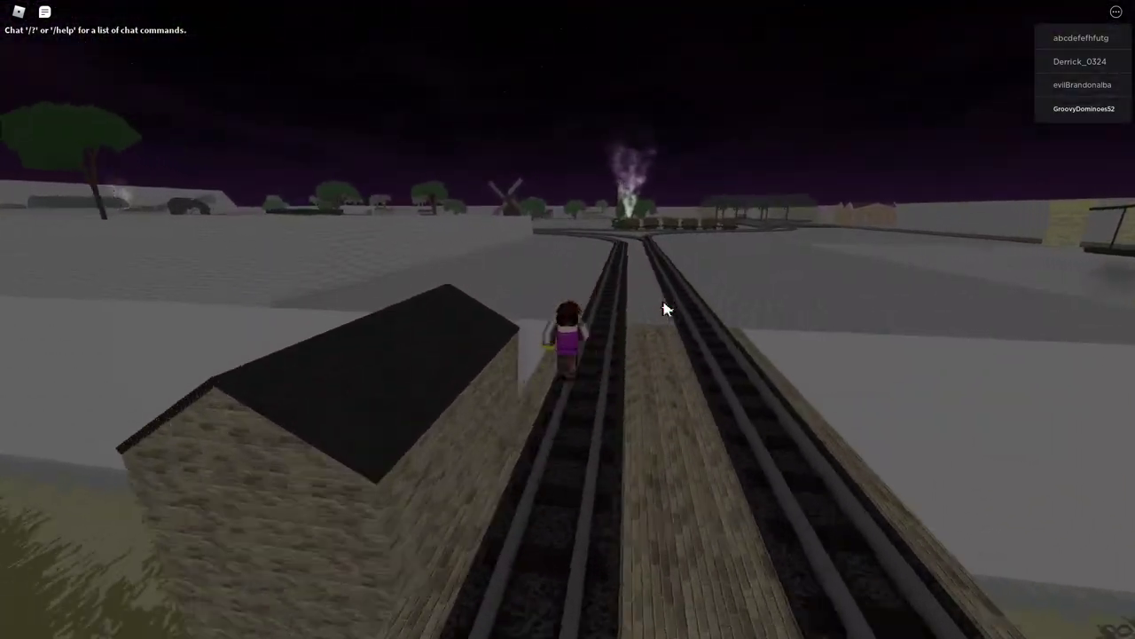
key("w")
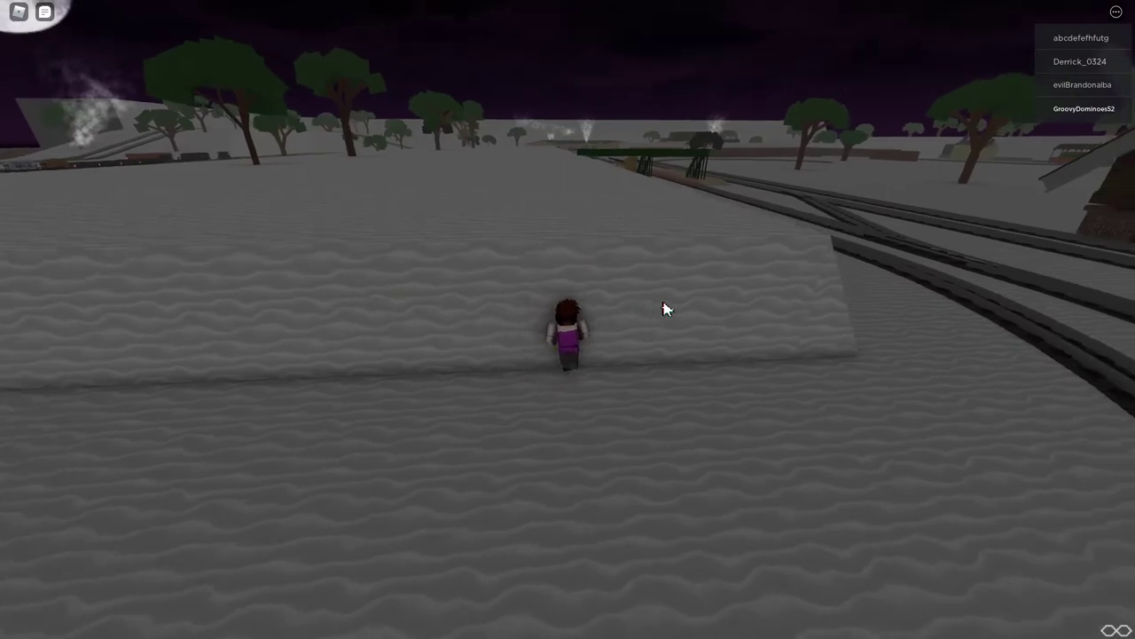
key("w")
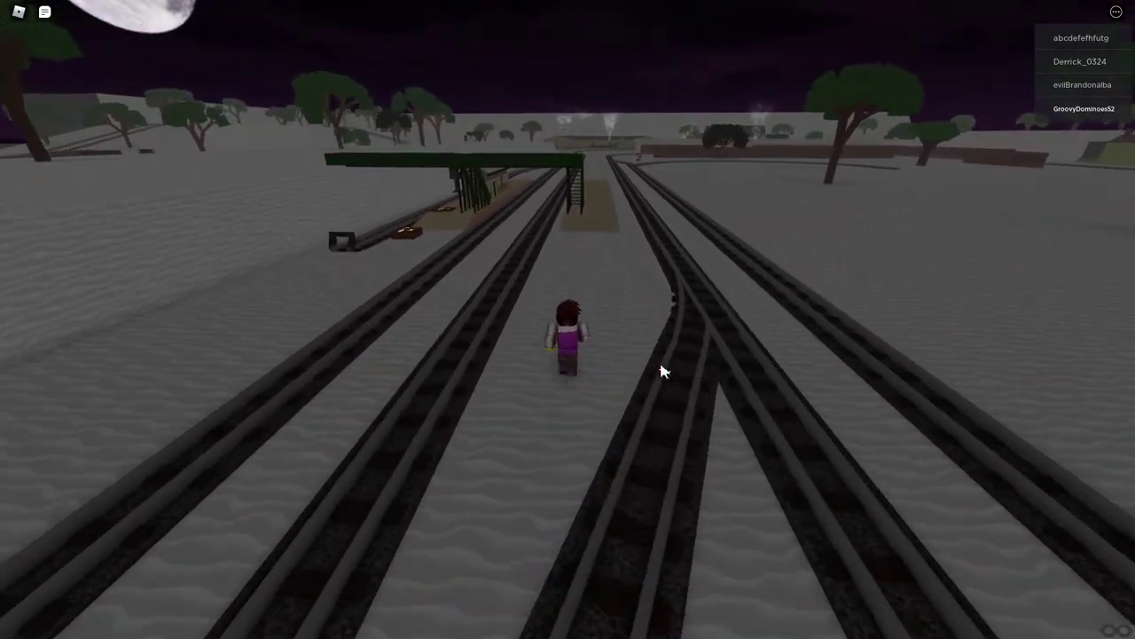
key("w")
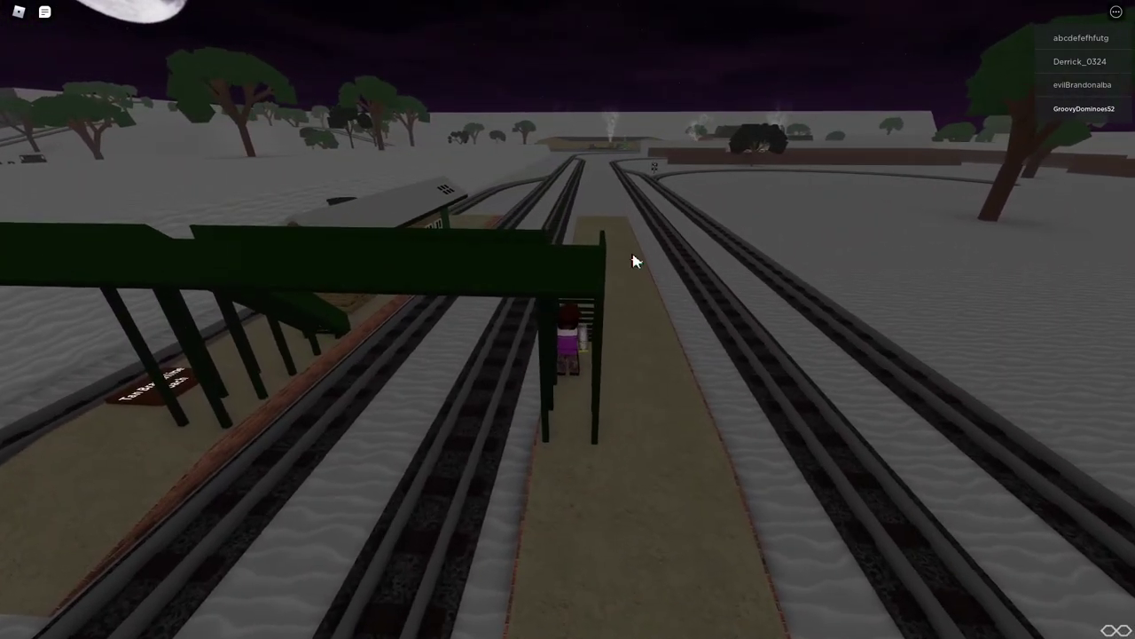
key("w")
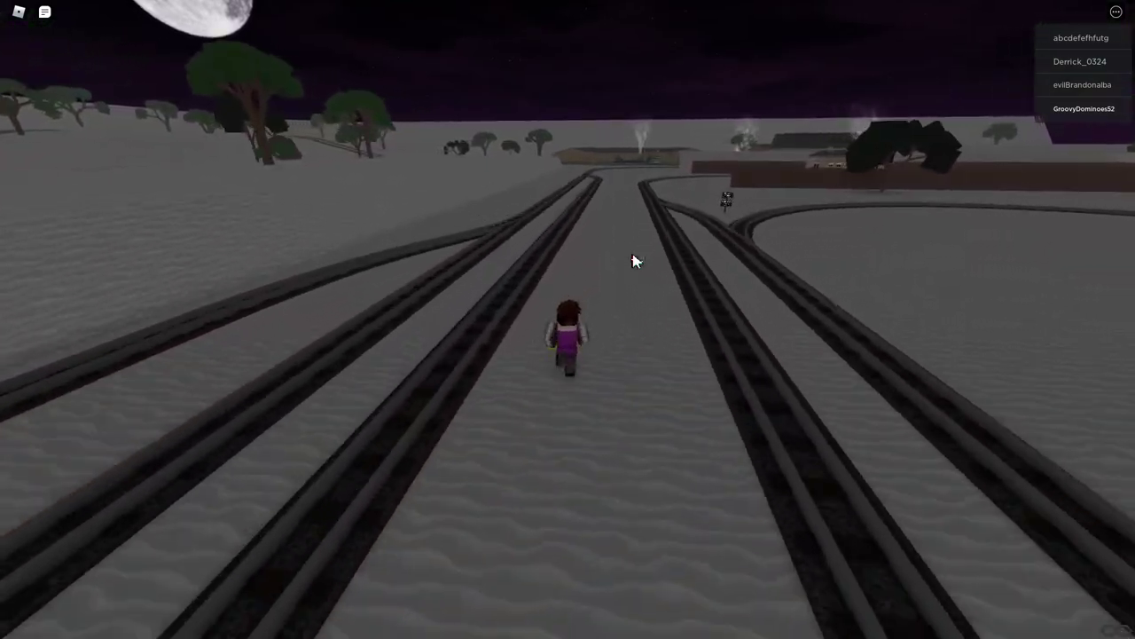
key("w")
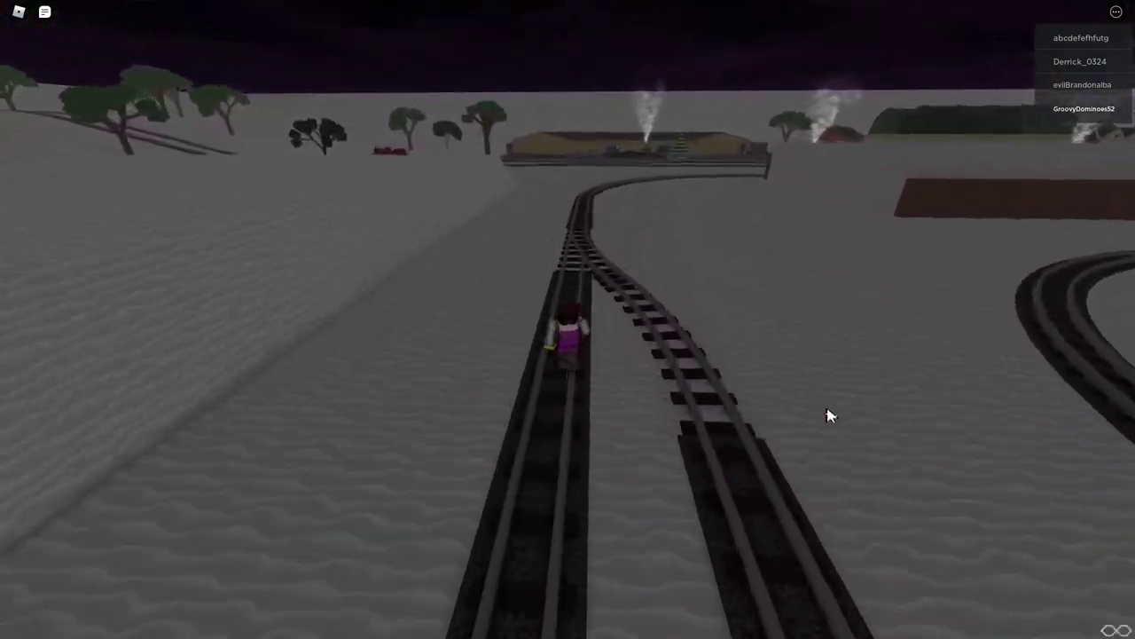
key("w")
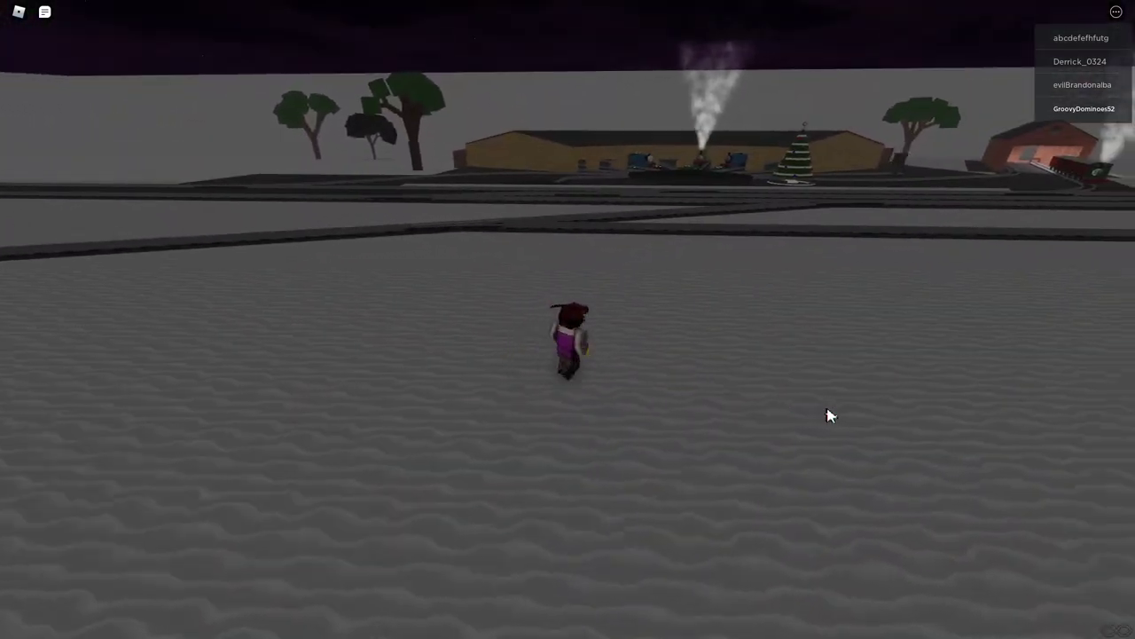
key("w")
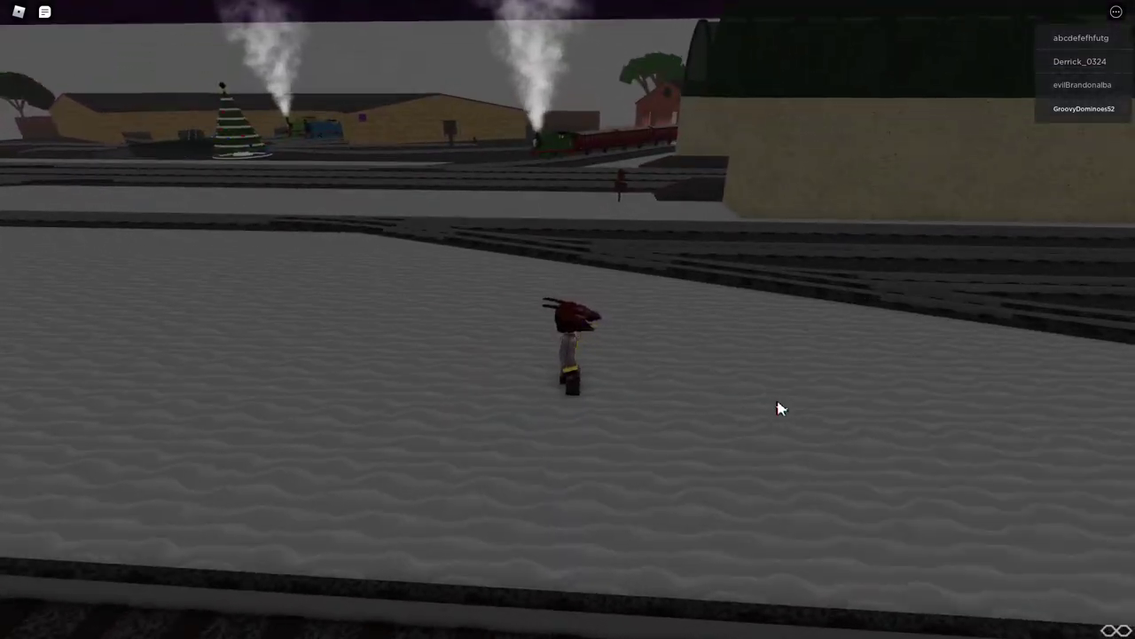
key("w")
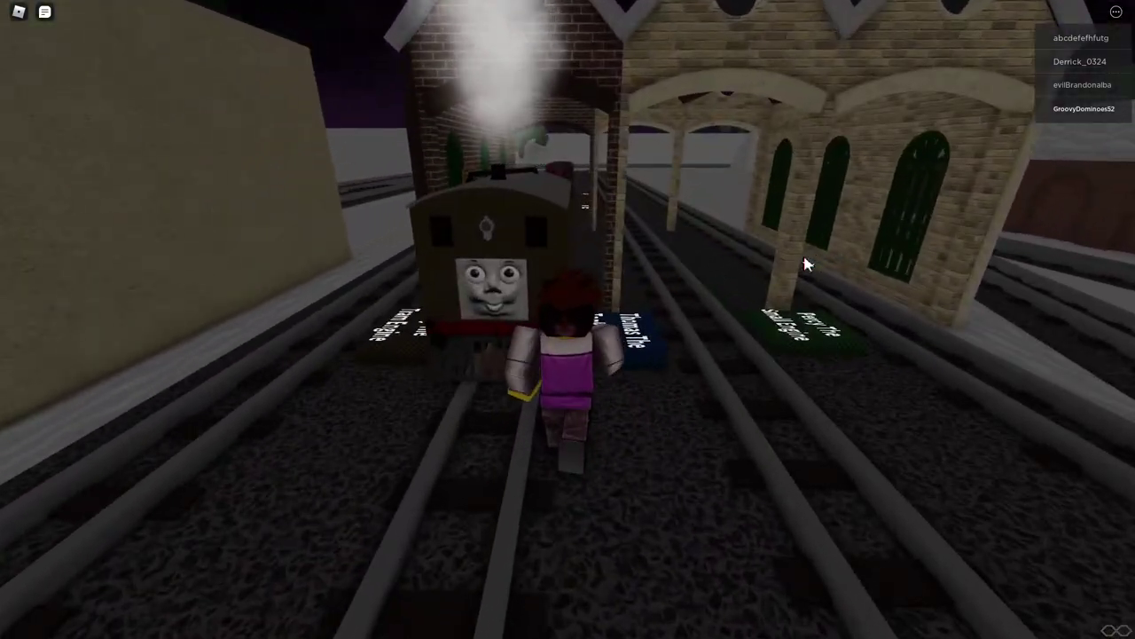
key("w")
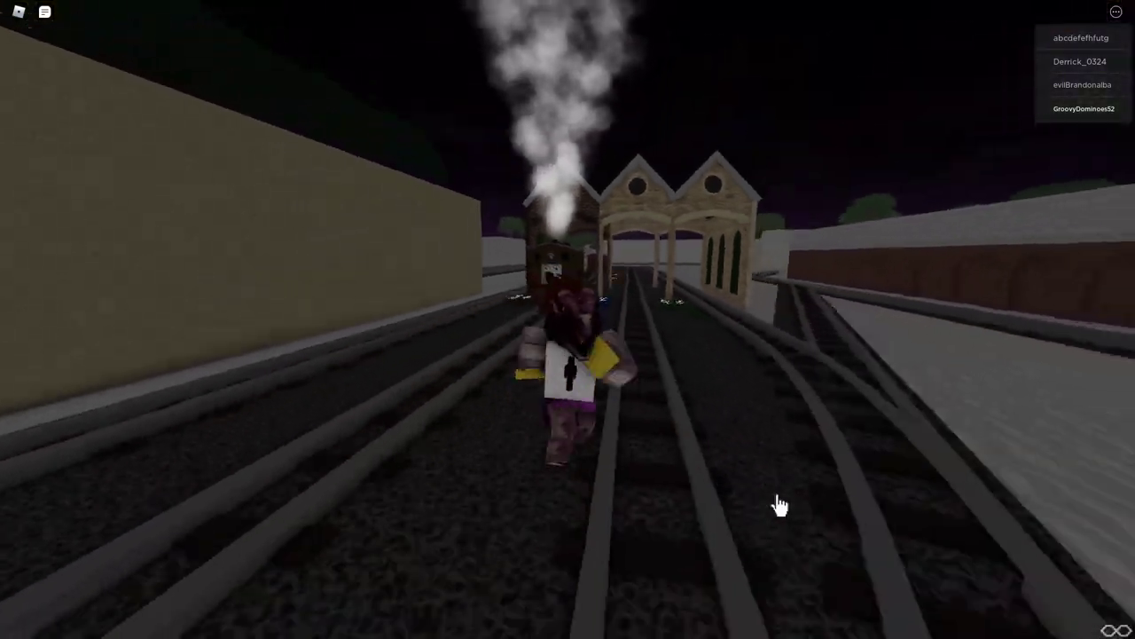
key("w")
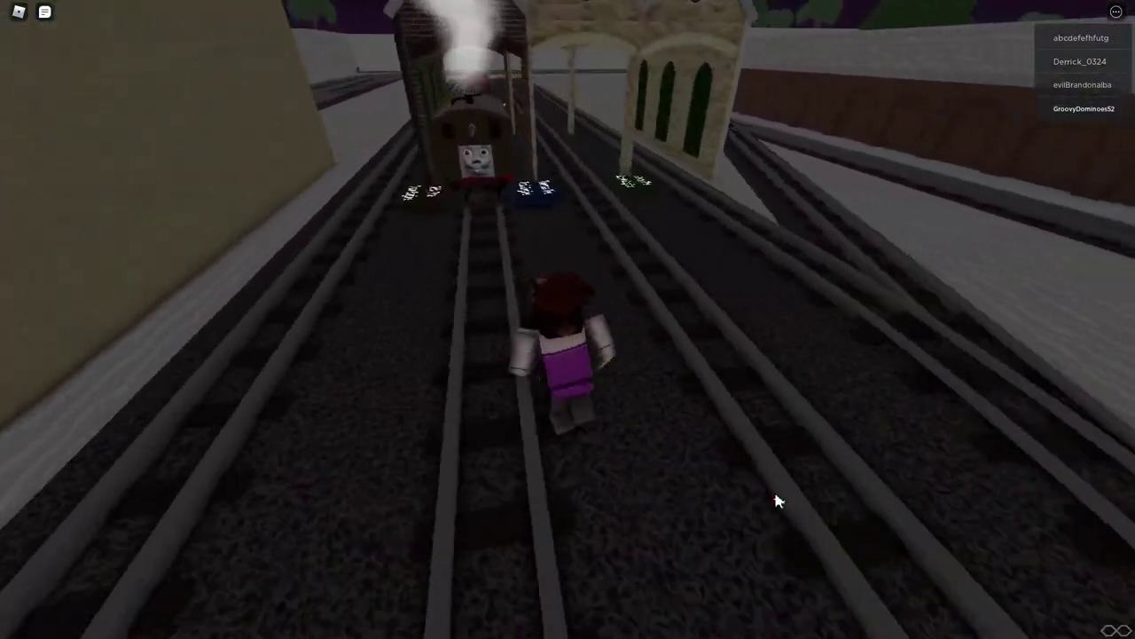
key("w")
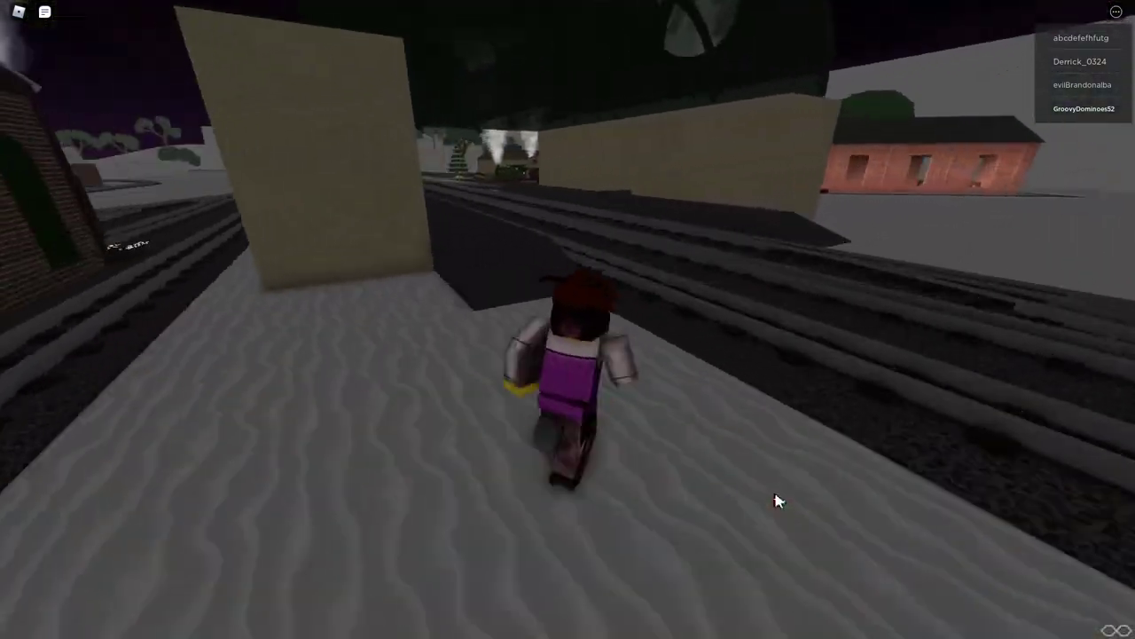
key("w")
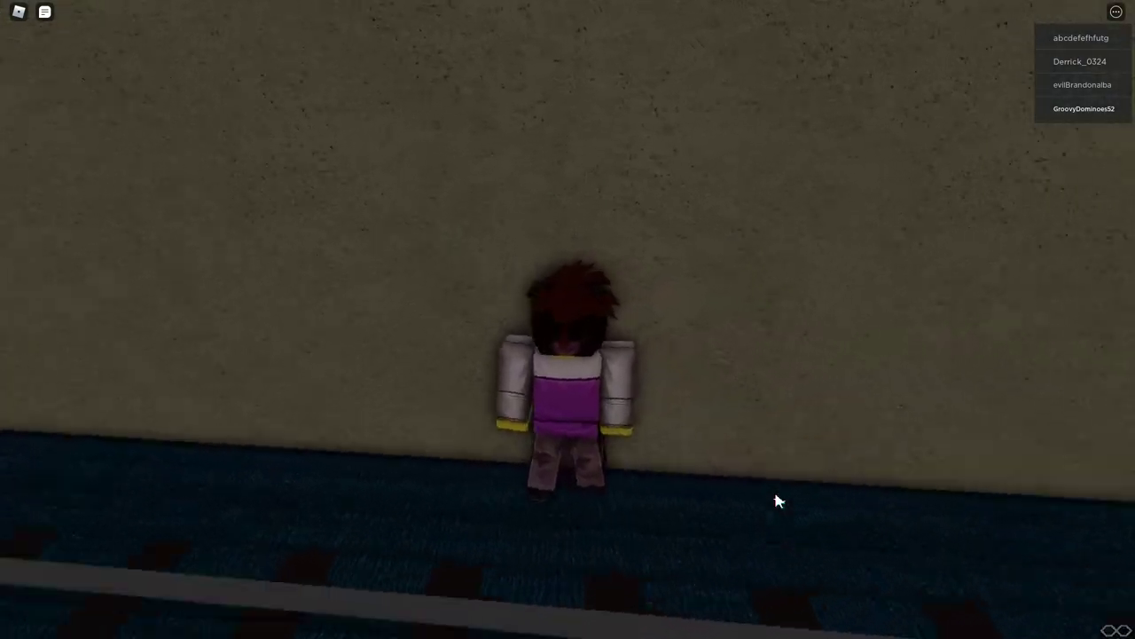
key("w")
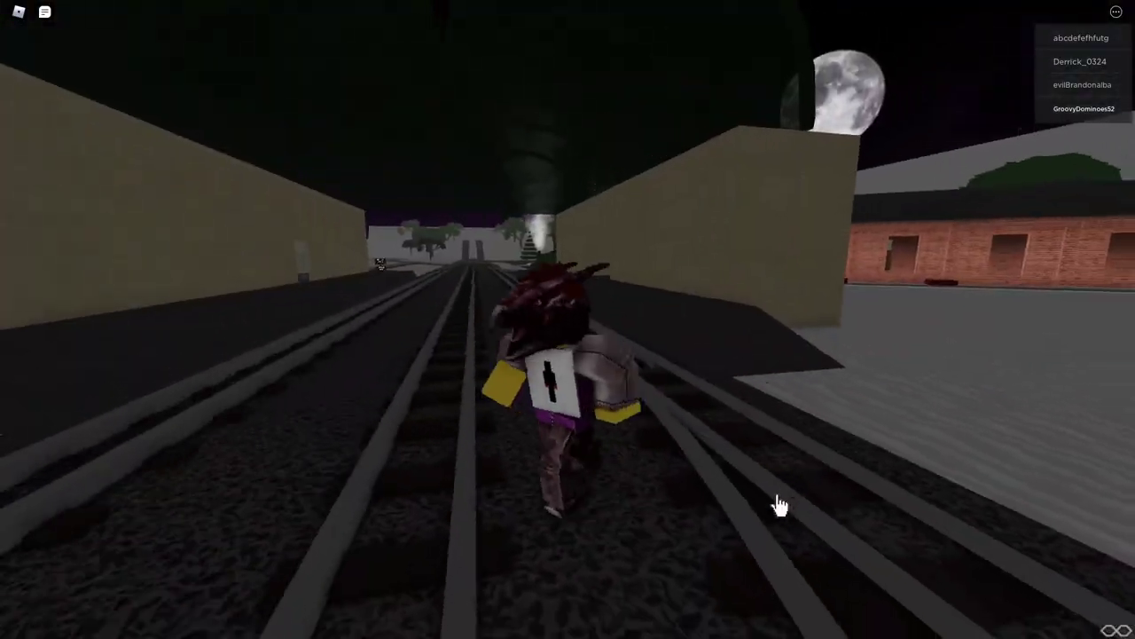